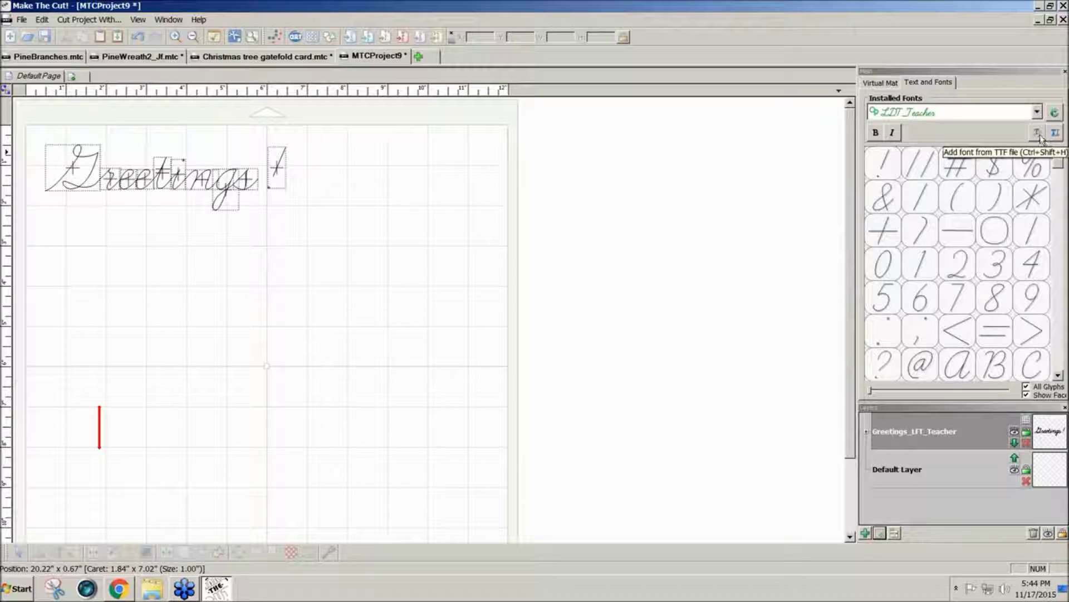
Bring up the Import font file(s) dialog with 'Add font from TTF file' in Text and Fonts.
click(1037, 134)
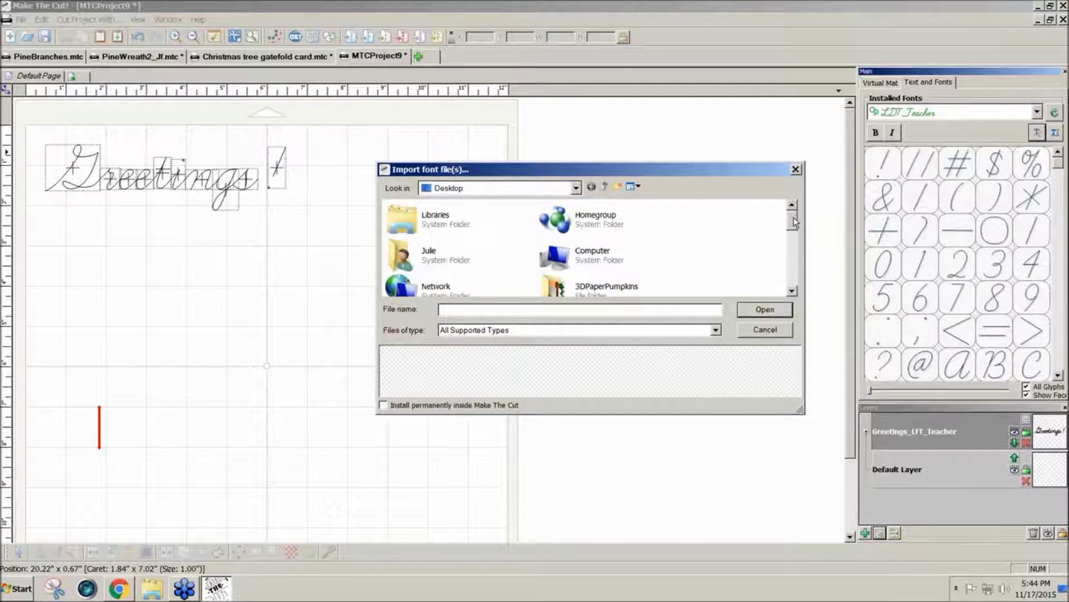
drag(796, 216, 794, 210)
Browse through the user folder to My Fonts > OpenPathFontType.
click(434, 254)
double_click(433, 254)
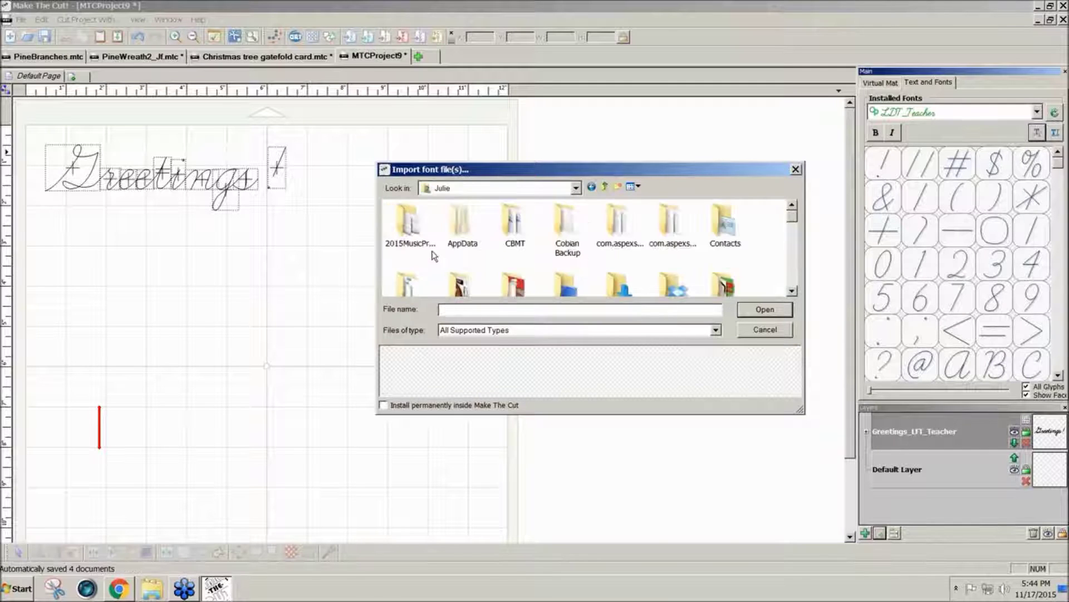
click(792, 295)
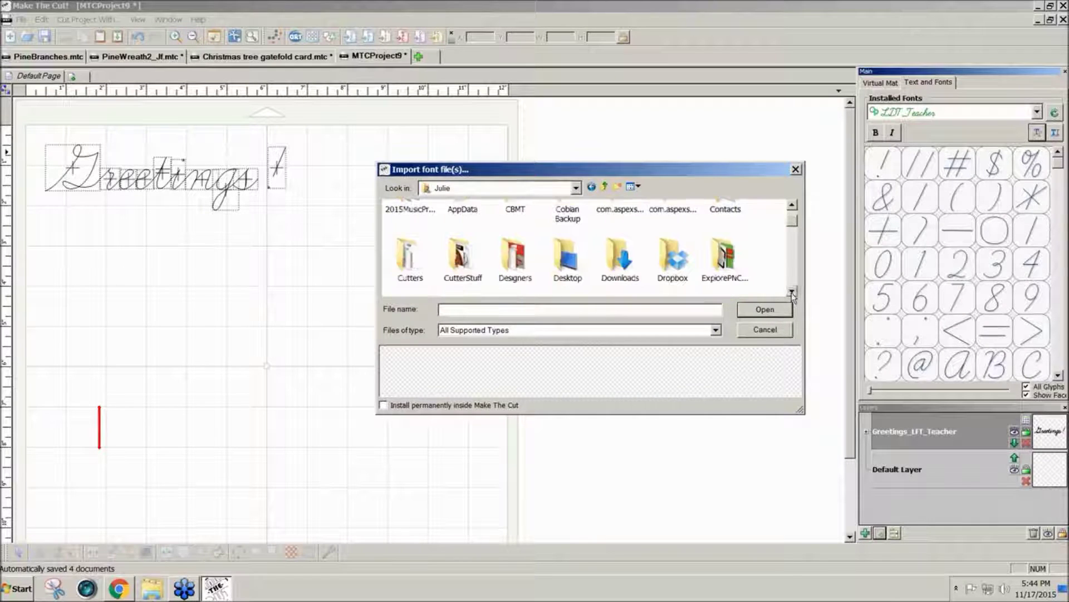
click(792, 294)
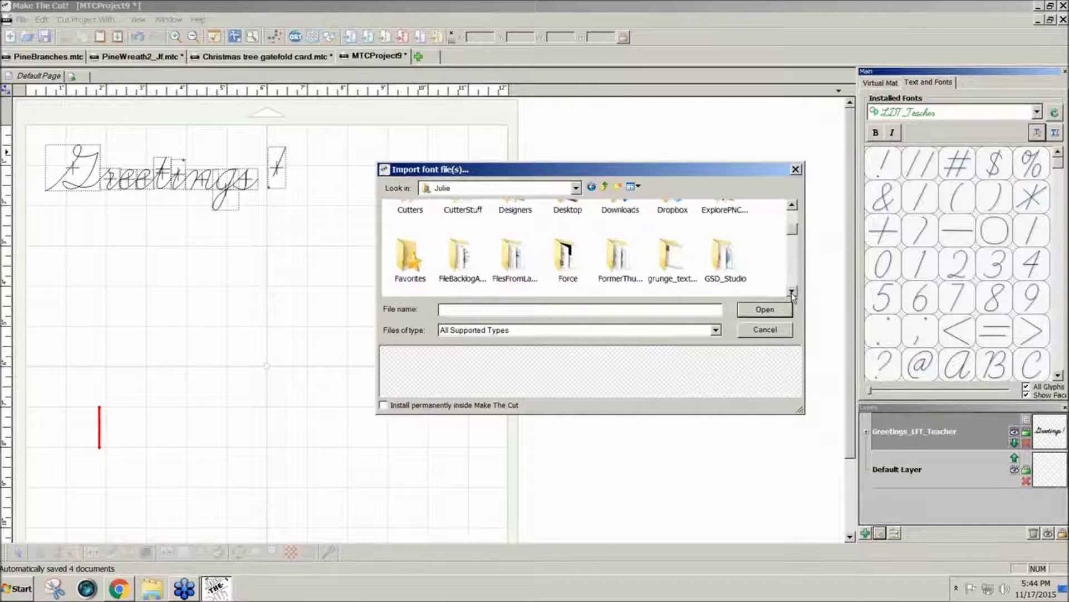
click(792, 294)
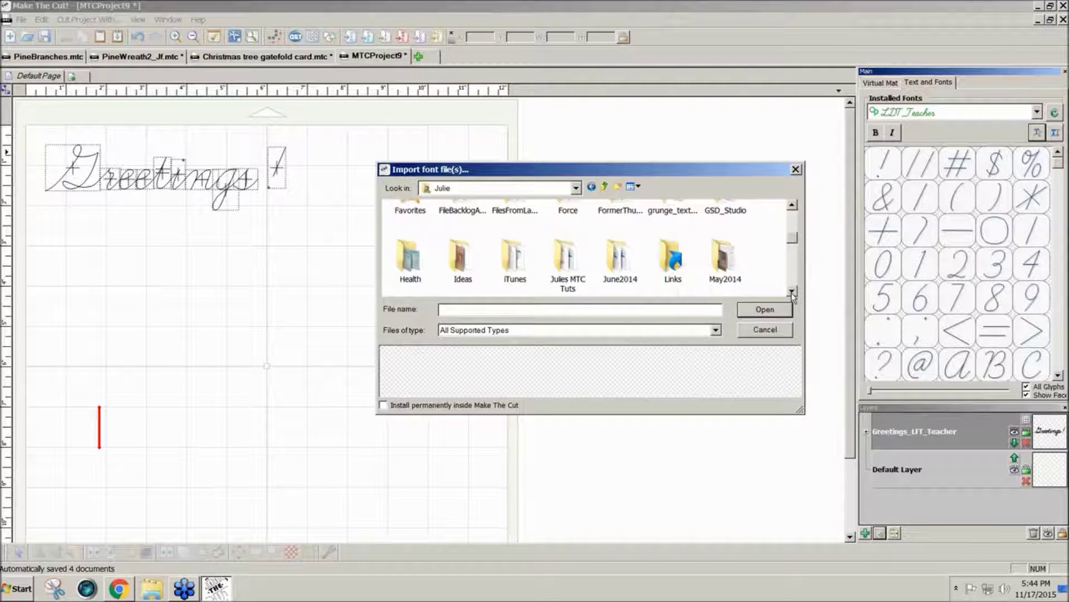
click(792, 294)
click(792, 294)
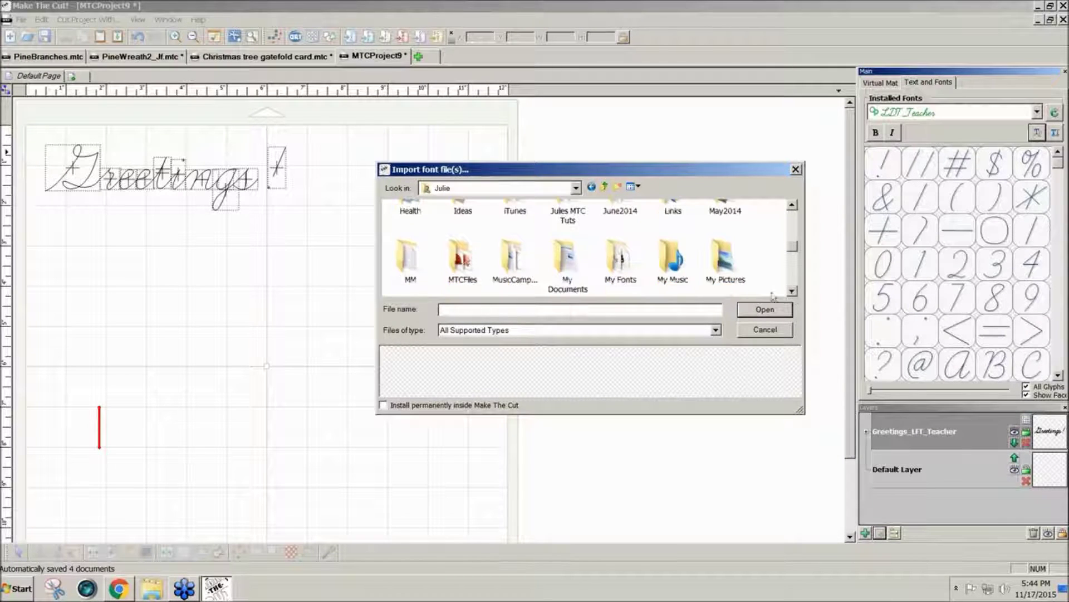
double_click(620, 262)
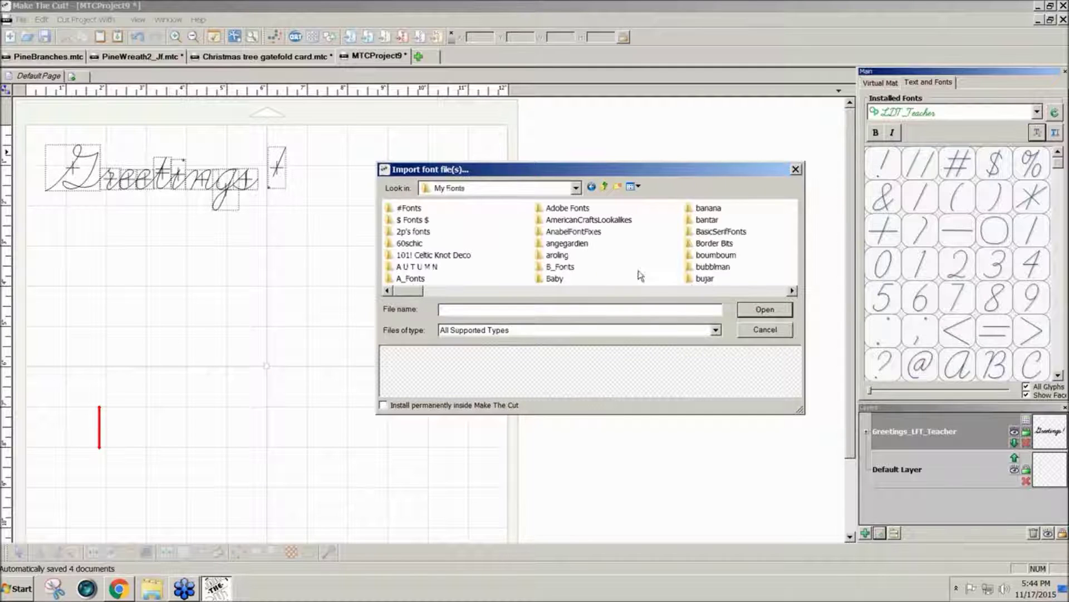
click(747, 291)
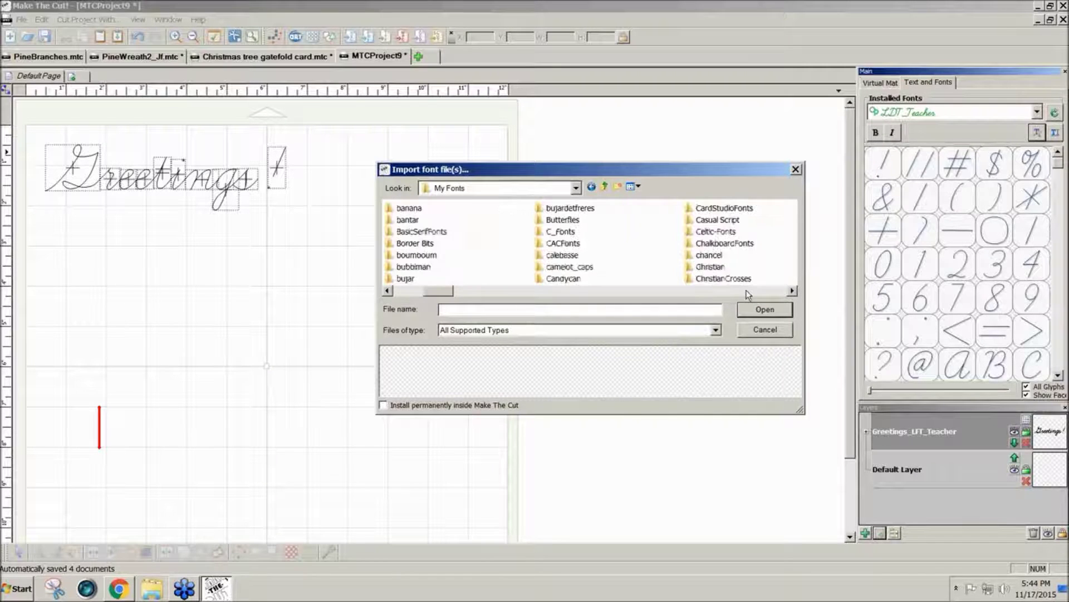
click(747, 293)
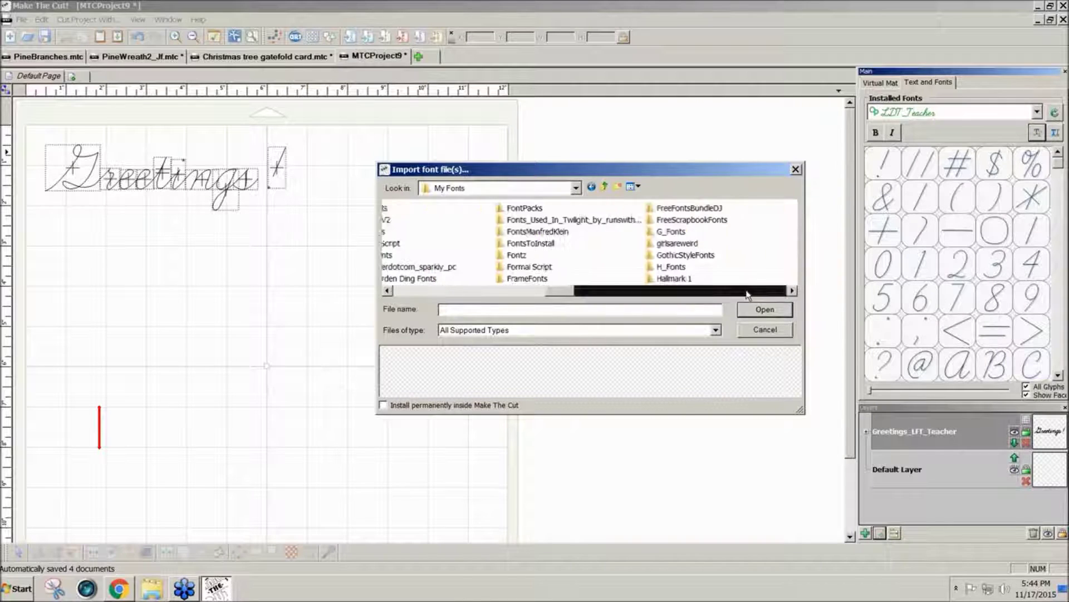
click(747, 293)
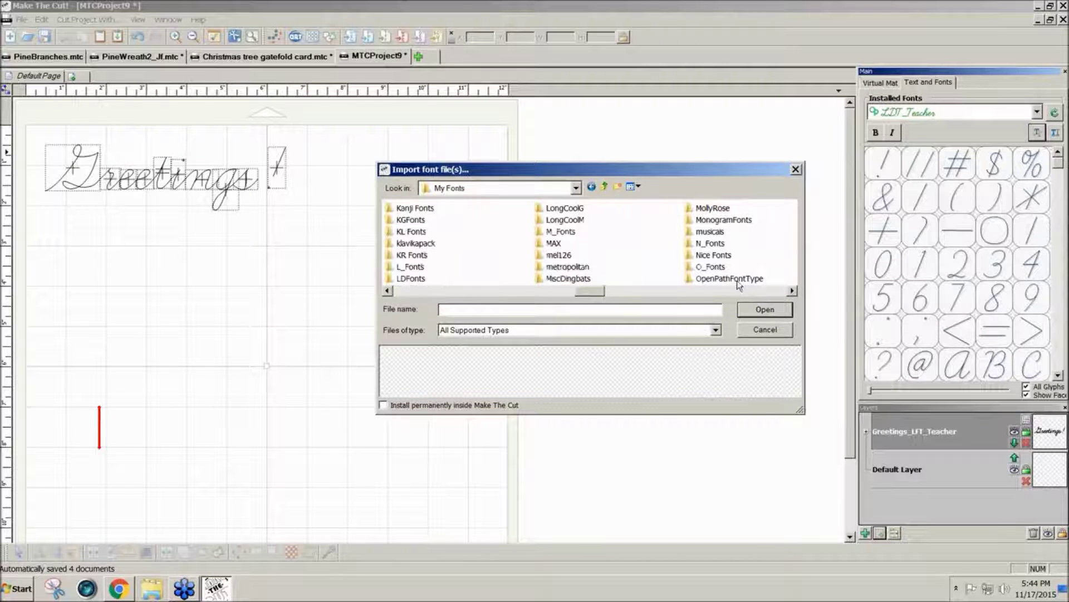
double_click(729, 278)
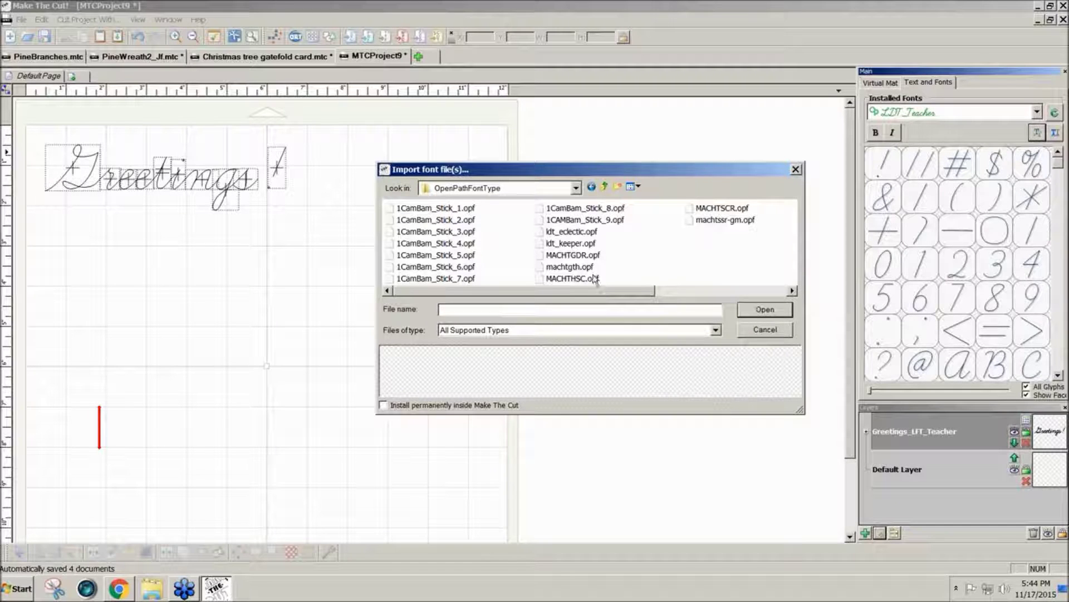
Import ldt_eclectic.opf with 'Install permanently inside Make The Cut' ticked.
click(571, 233)
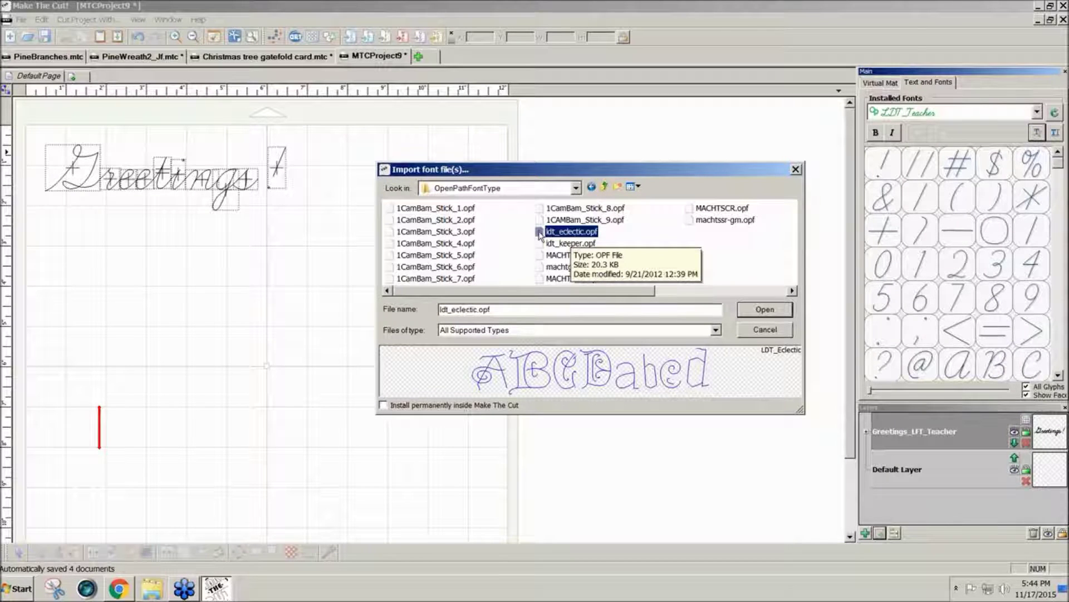
click(383, 405)
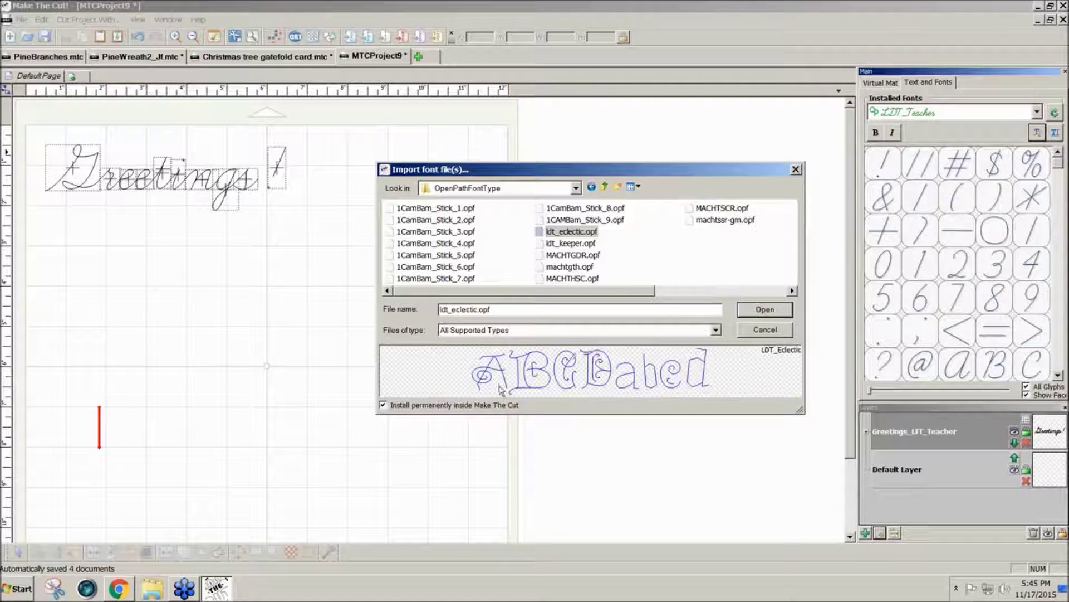
click(765, 310)
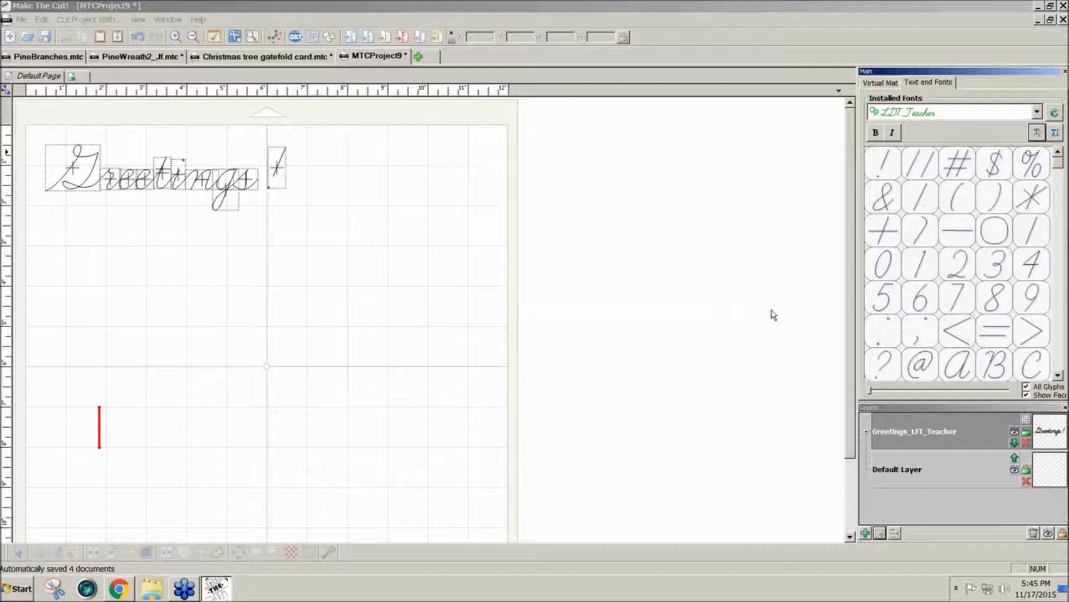
click(643, 322)
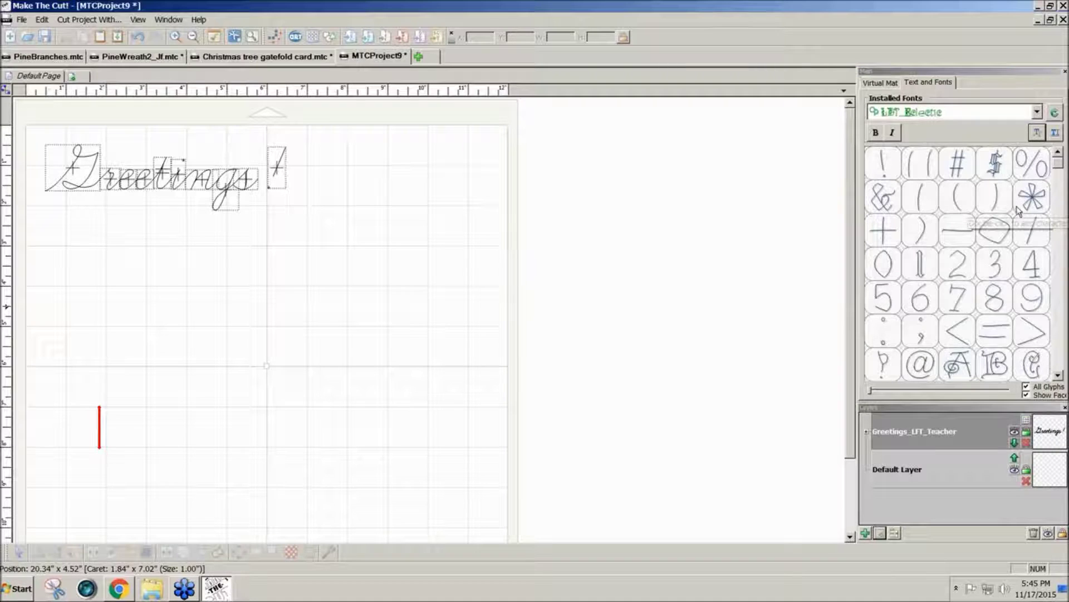
click(1038, 114)
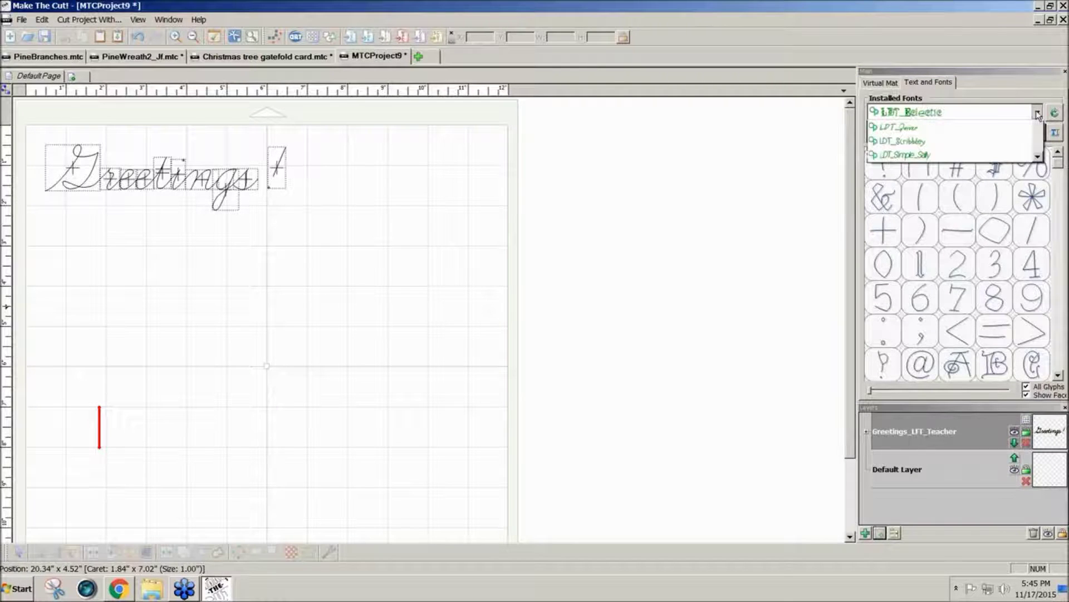
key(Down)
key(Down)
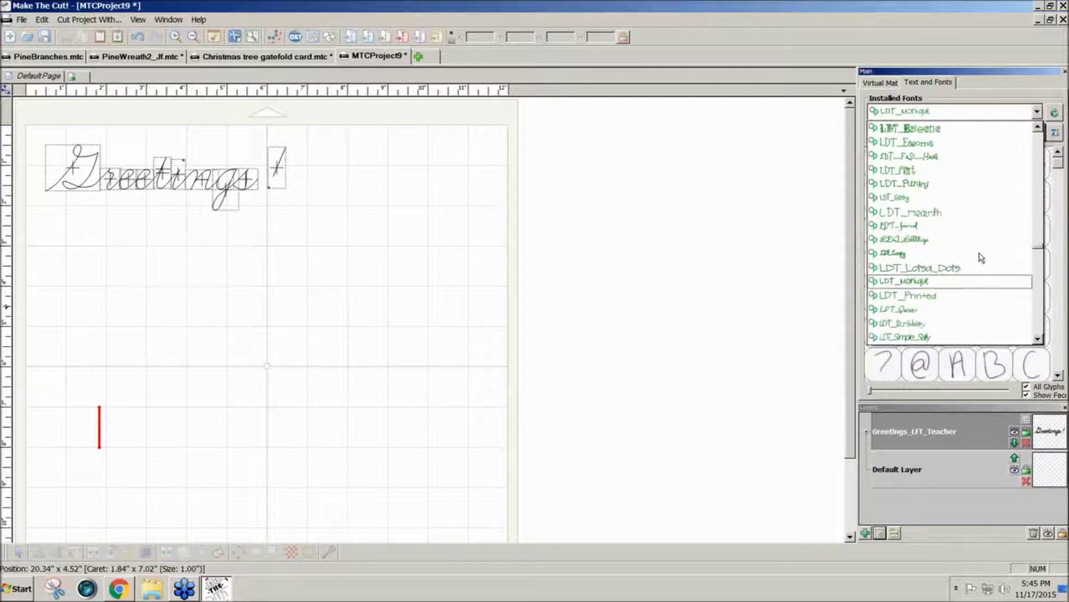
key(Down)
key(Down)
key(Down)
key(Down)
key(Down)
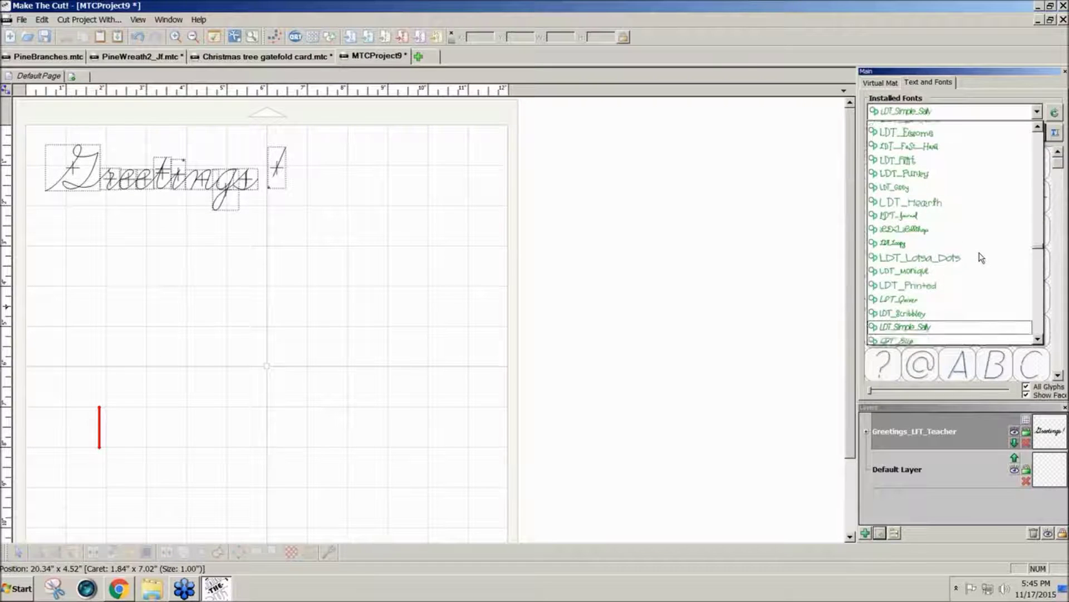
key(Down)
key(Down)
key(Down)
key(Down)
key(Down)
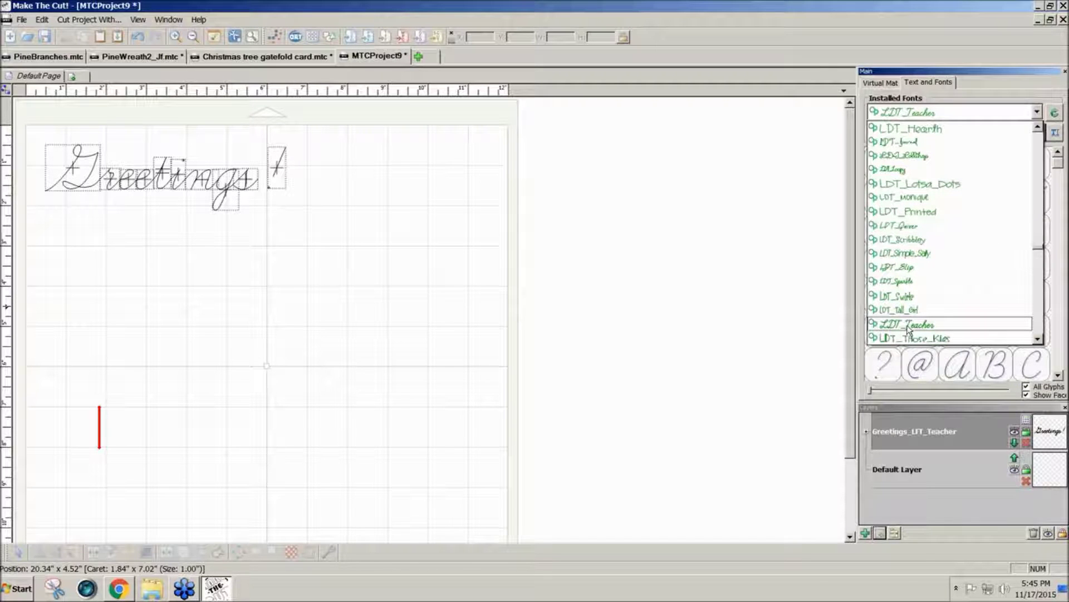
click(910, 326)
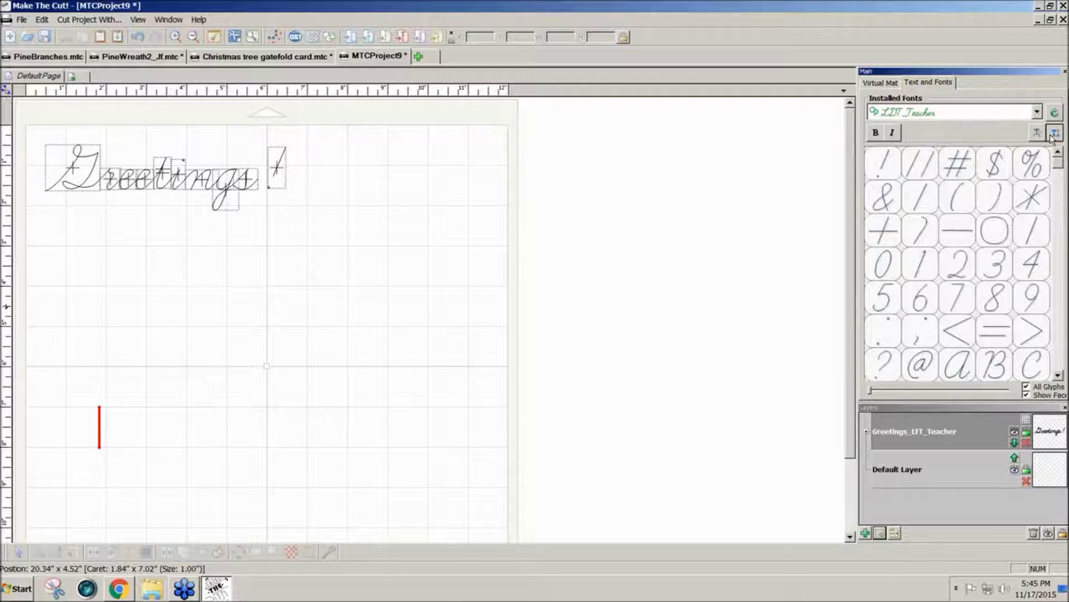
click(1055, 134)
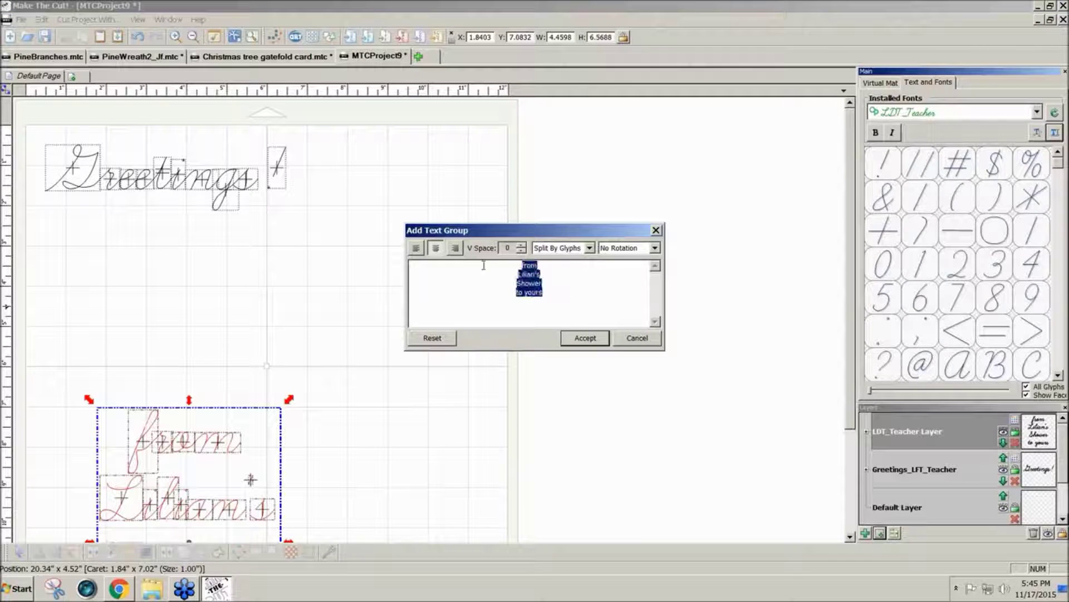
key(Delete)
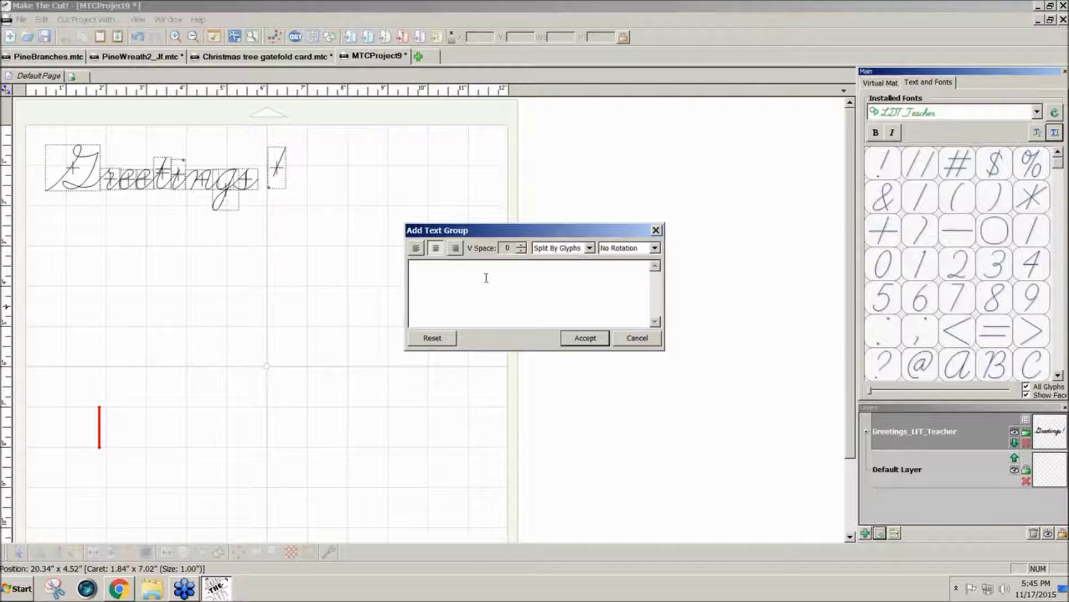
text(Merry)
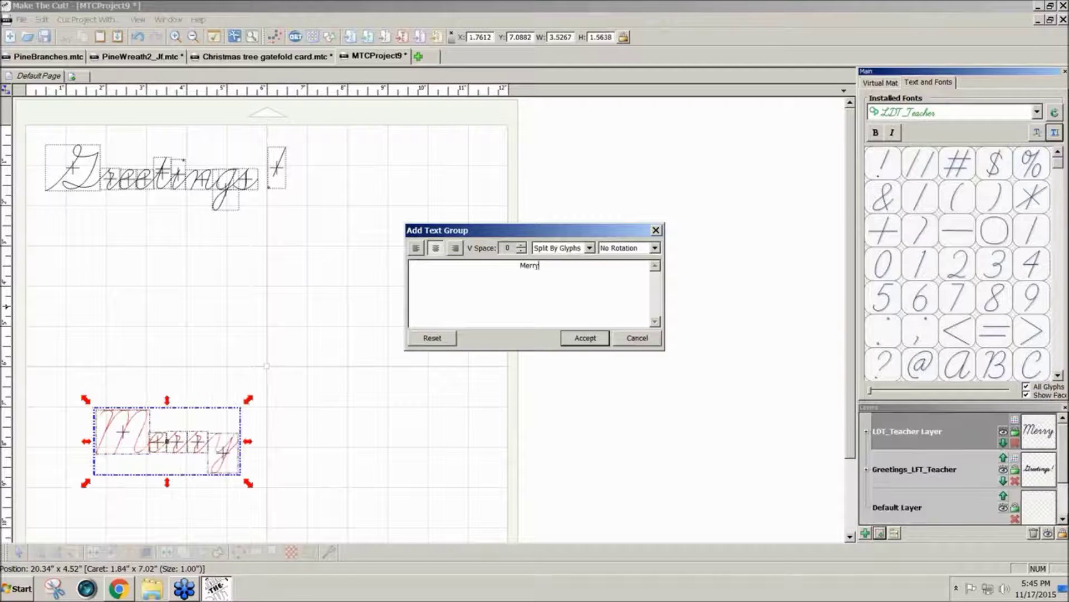
text( Chr)
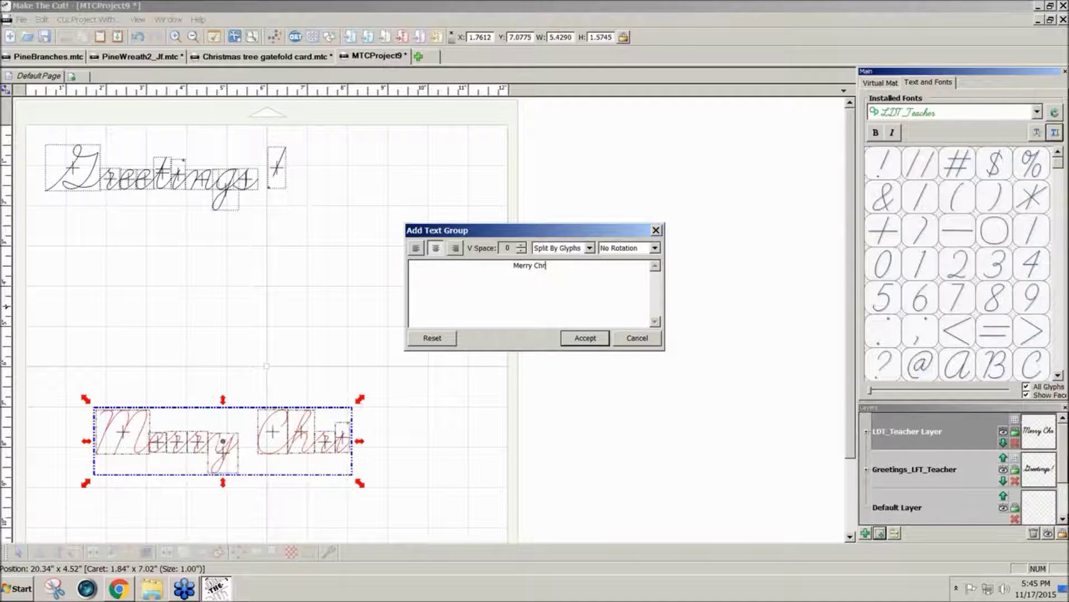
text(istmas)
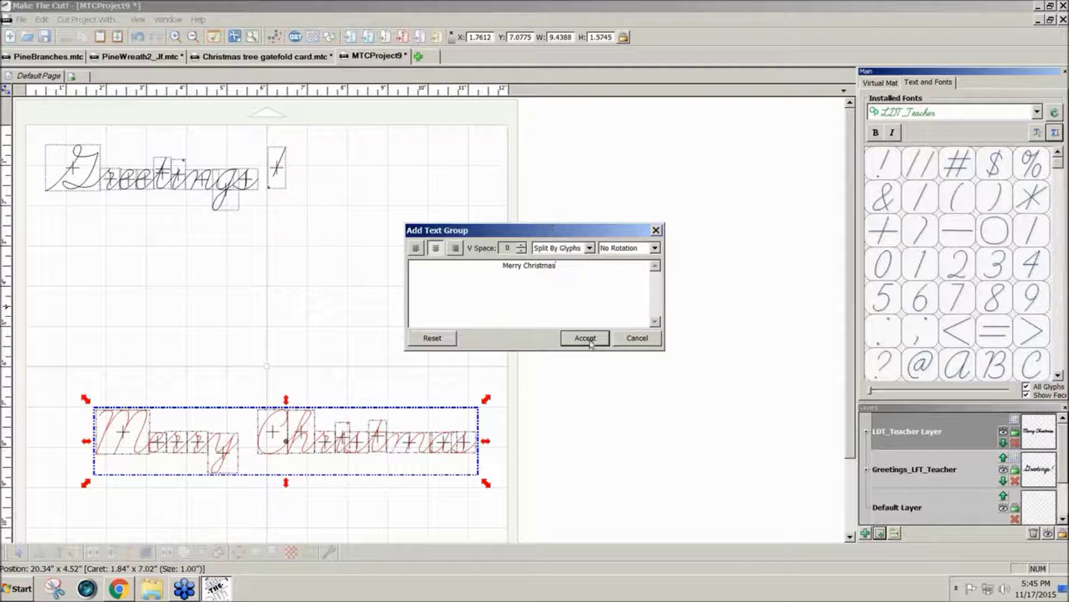
click(585, 338)
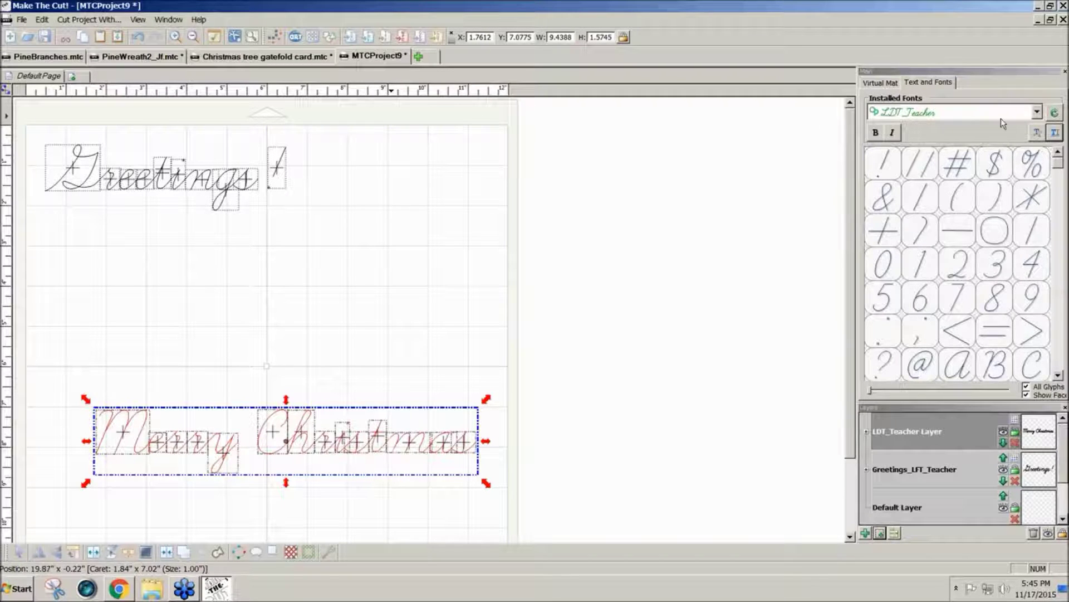
click(1053, 133)
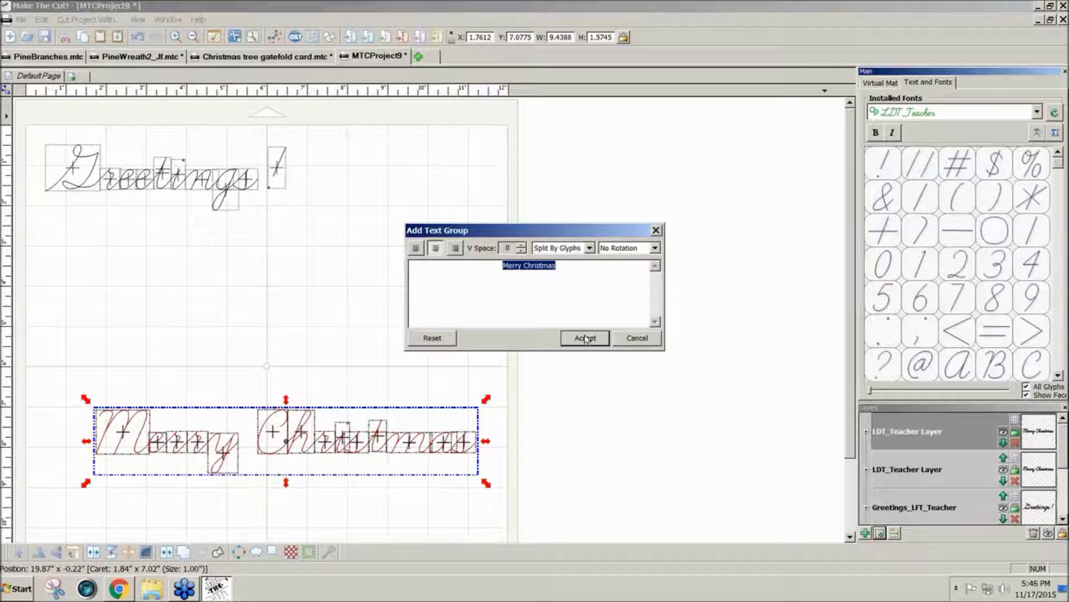
click(637, 338)
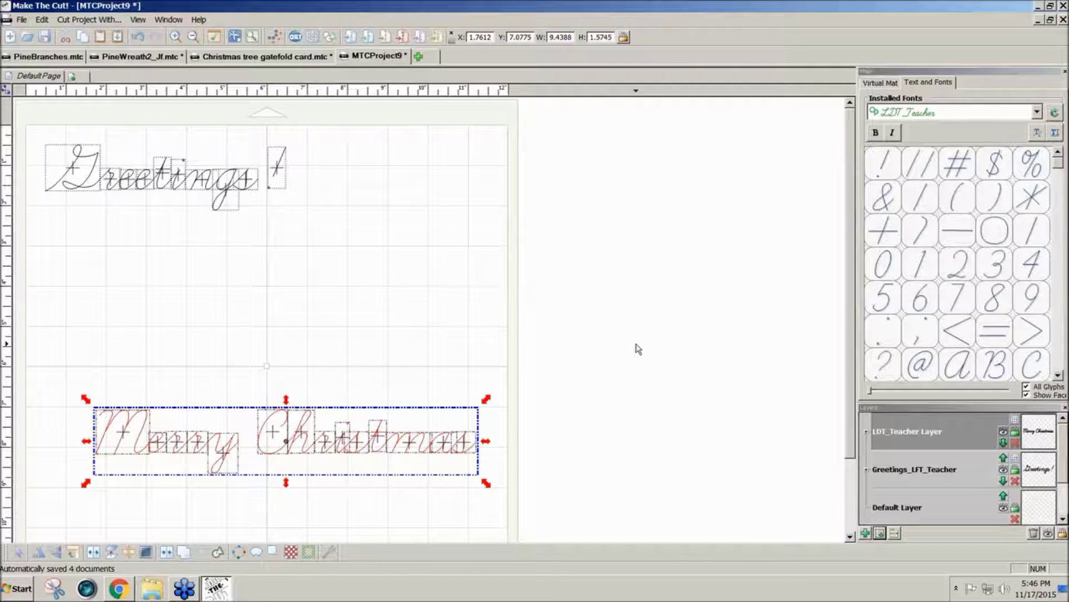
scroll(638, 348, up, 5)
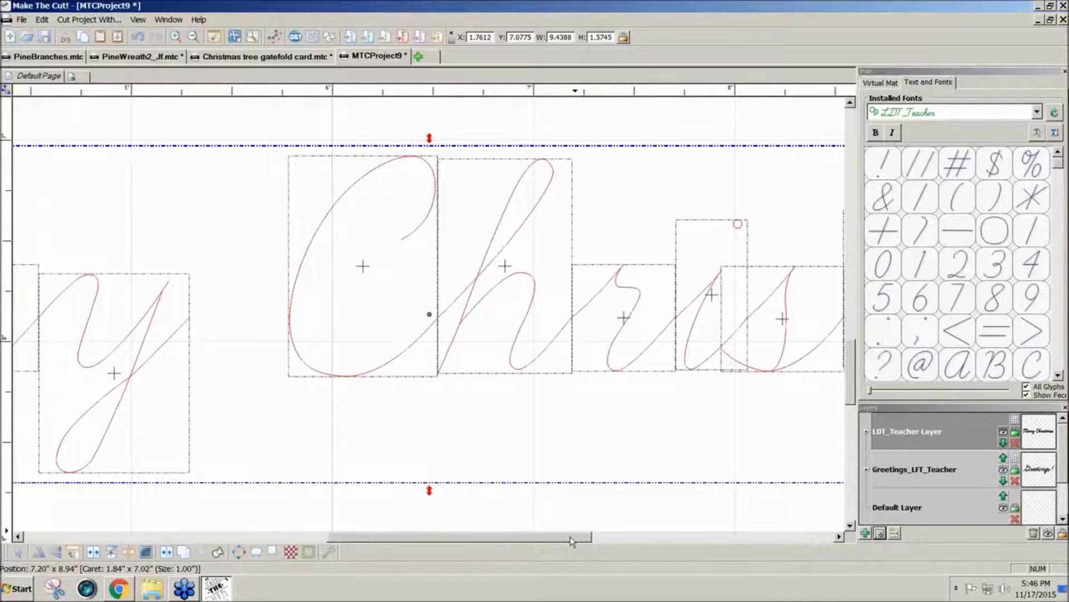
drag(571, 537, 678, 537)
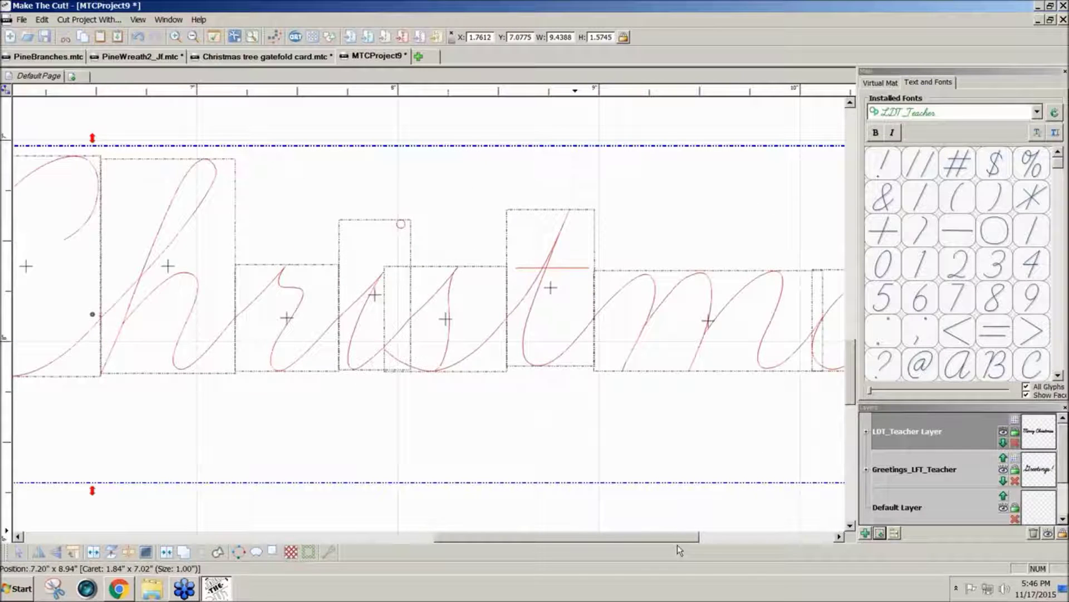
drag(679, 537, 368, 537)
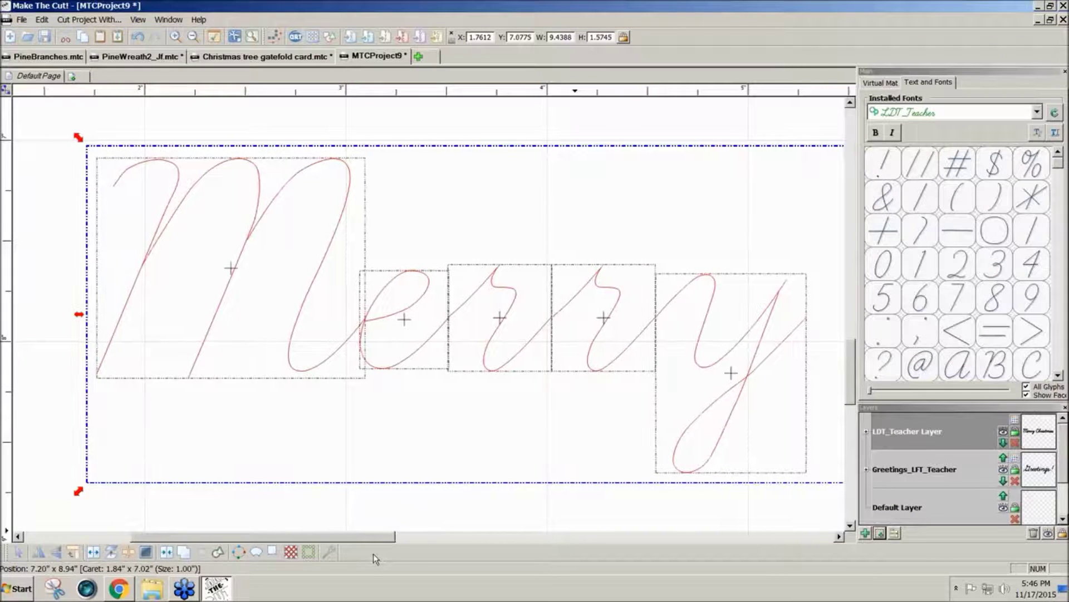
Deselect the enlarged Merry Christmas text on the canvas.
click(602, 526)
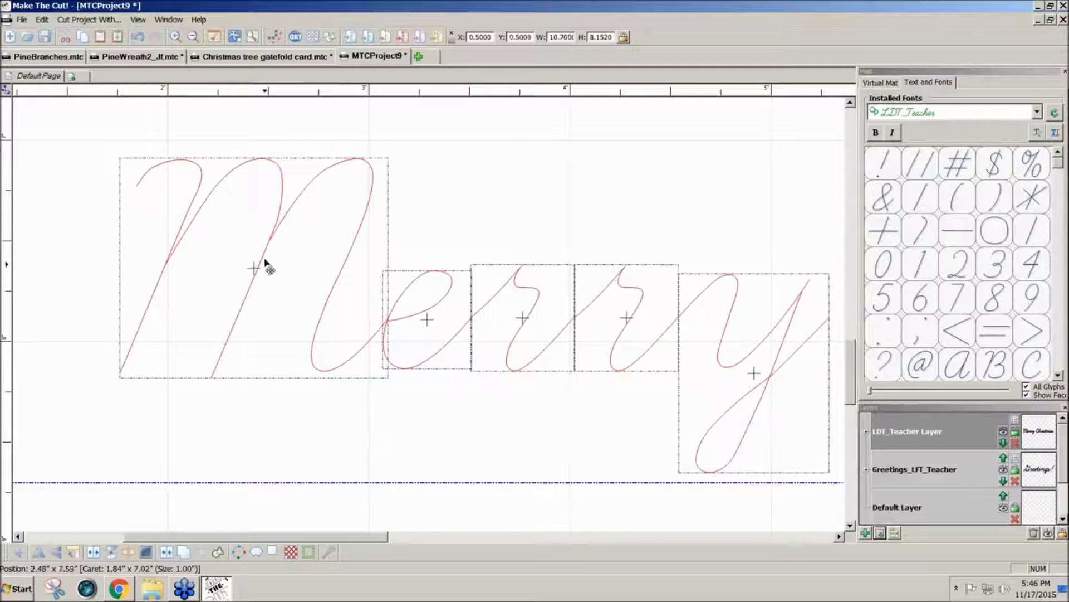
Export the lettering as MerryChristmas SVG to the Desktop and dismiss the success message.
click(21, 19)
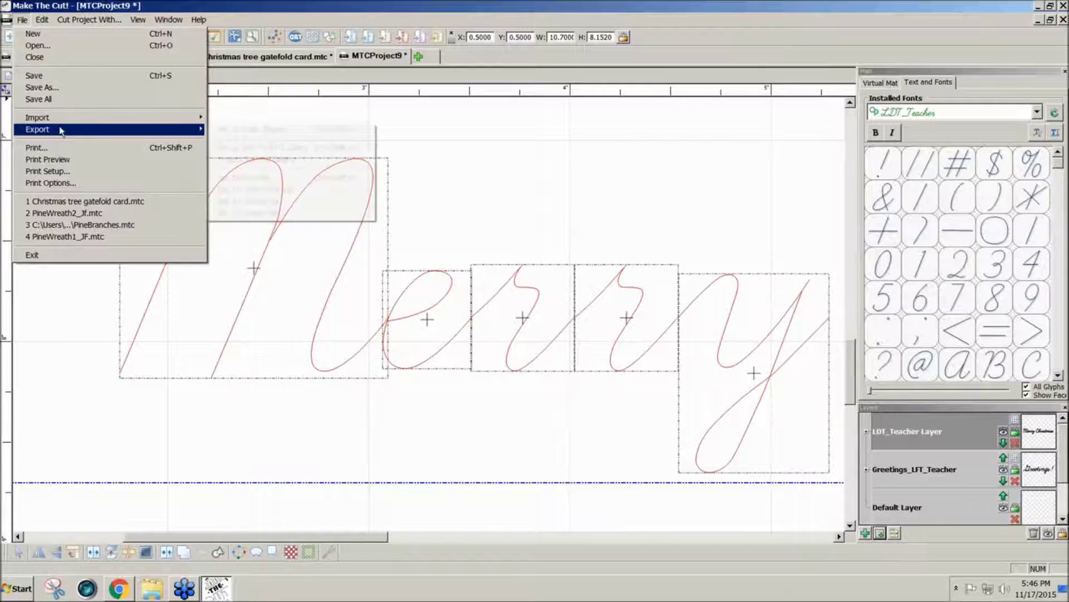
click(251, 180)
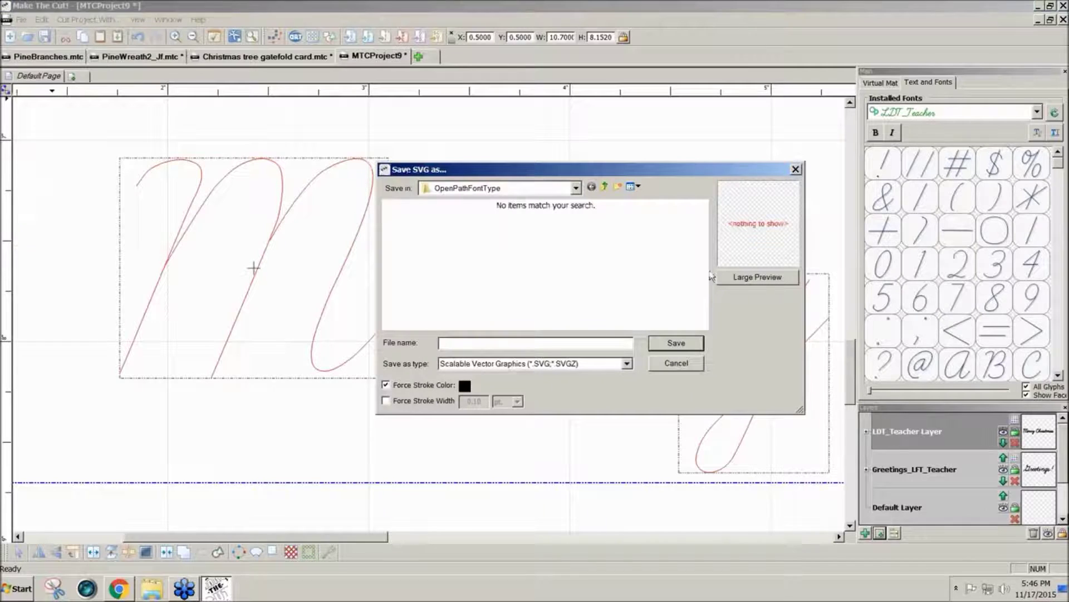
click(606, 188)
text(M)
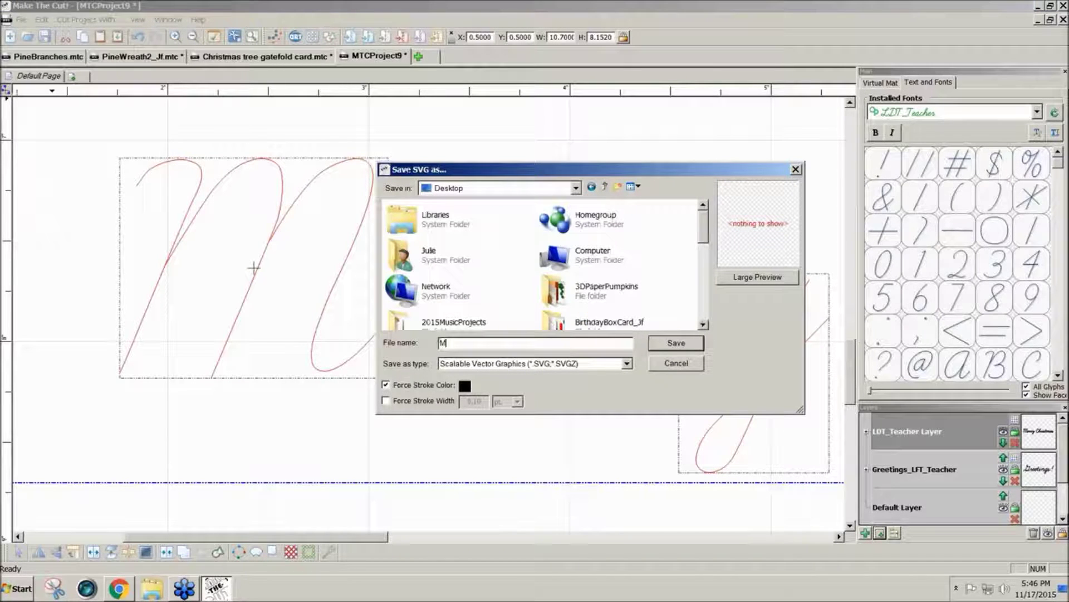
text(erryChristmas)
click(676, 343)
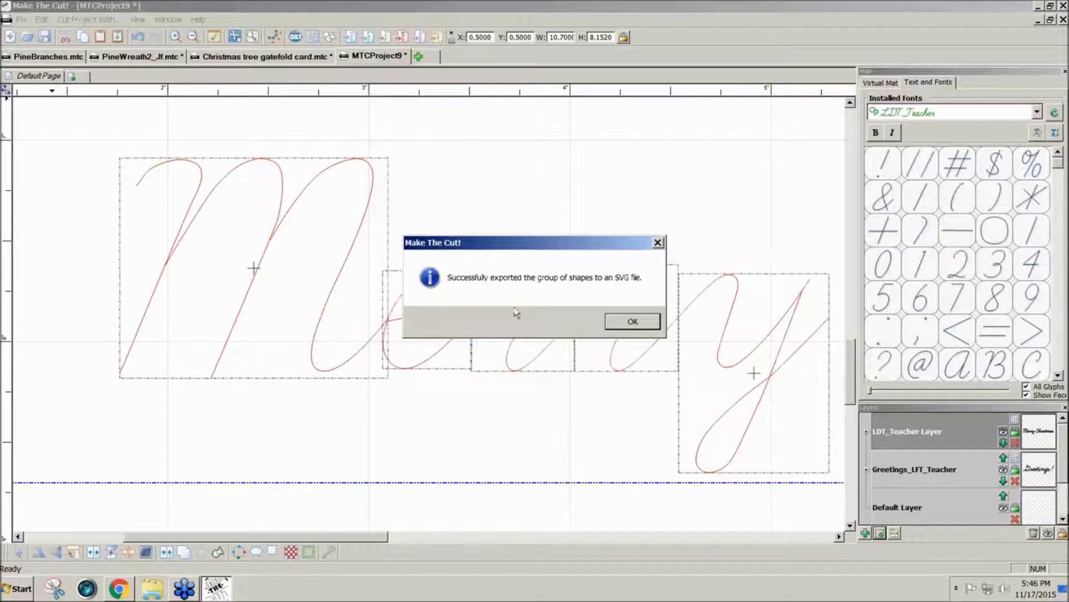
click(632, 322)
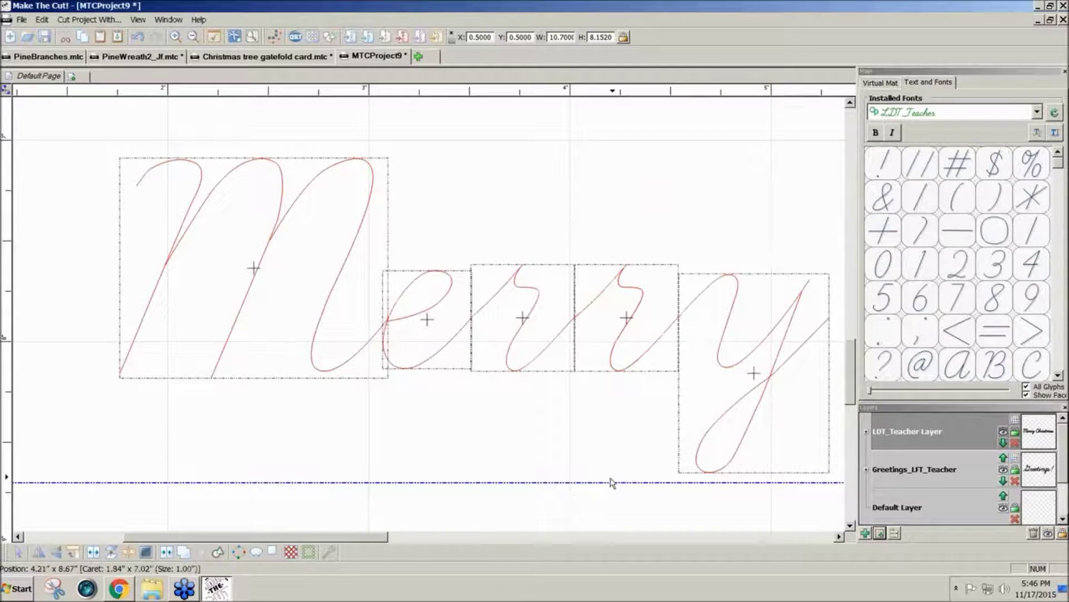
click(119, 588)
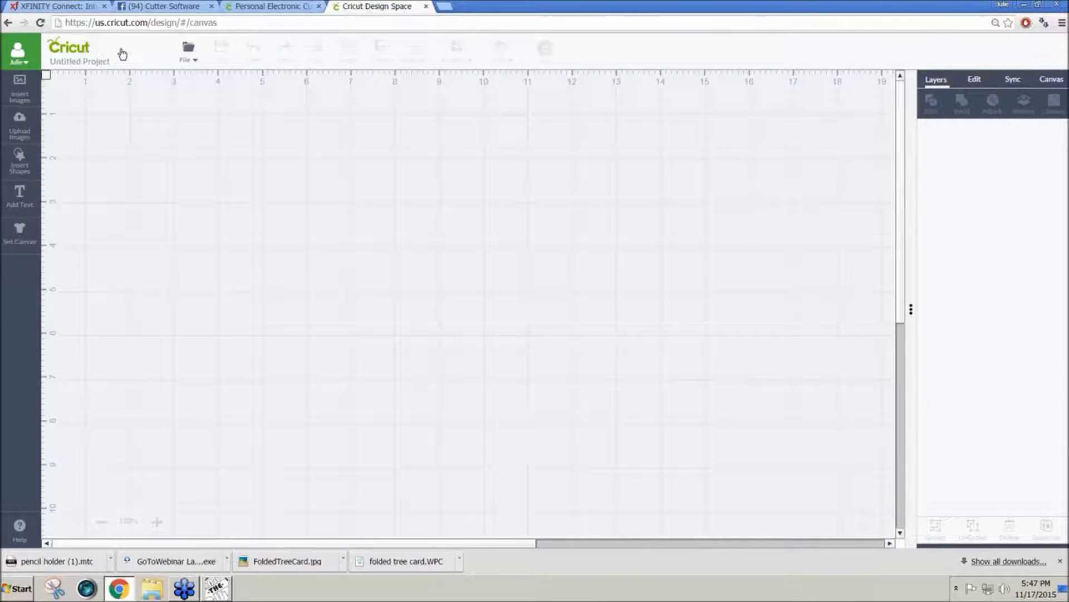
Upload MerryChristmas.svg into Cricut Design Space as a regular cut image.
click(19, 122)
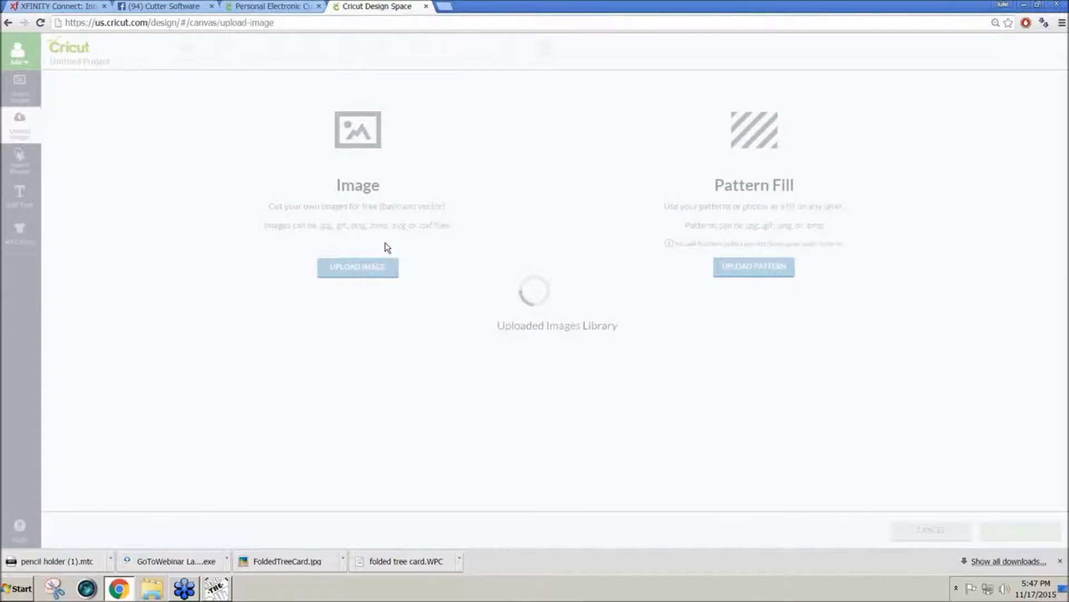
click(368, 267)
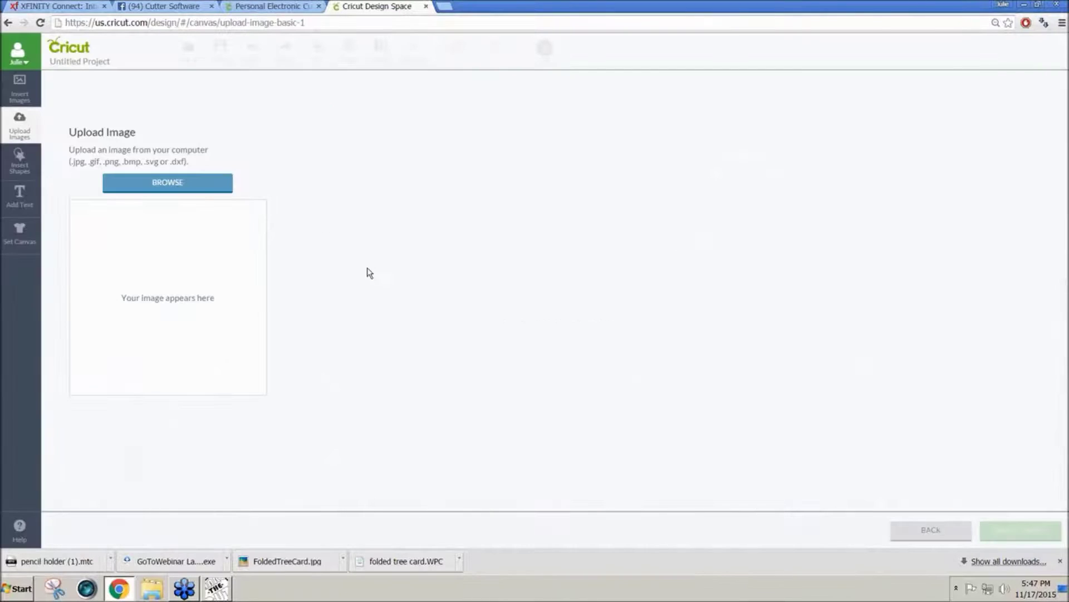
click(176, 184)
drag(693, 138, 691, 259)
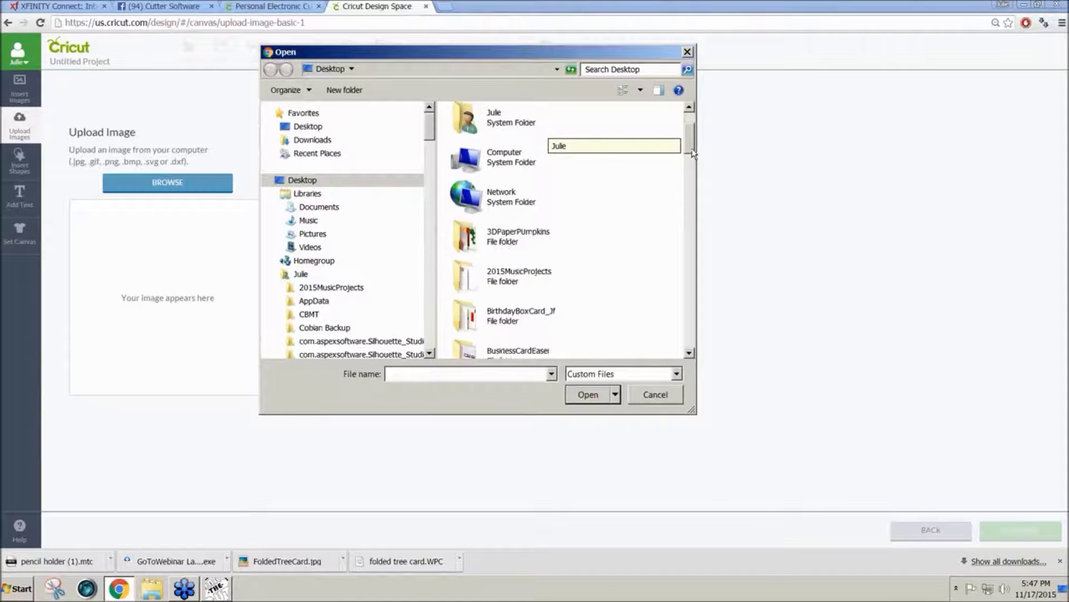
scroll(664, 268, down, 2)
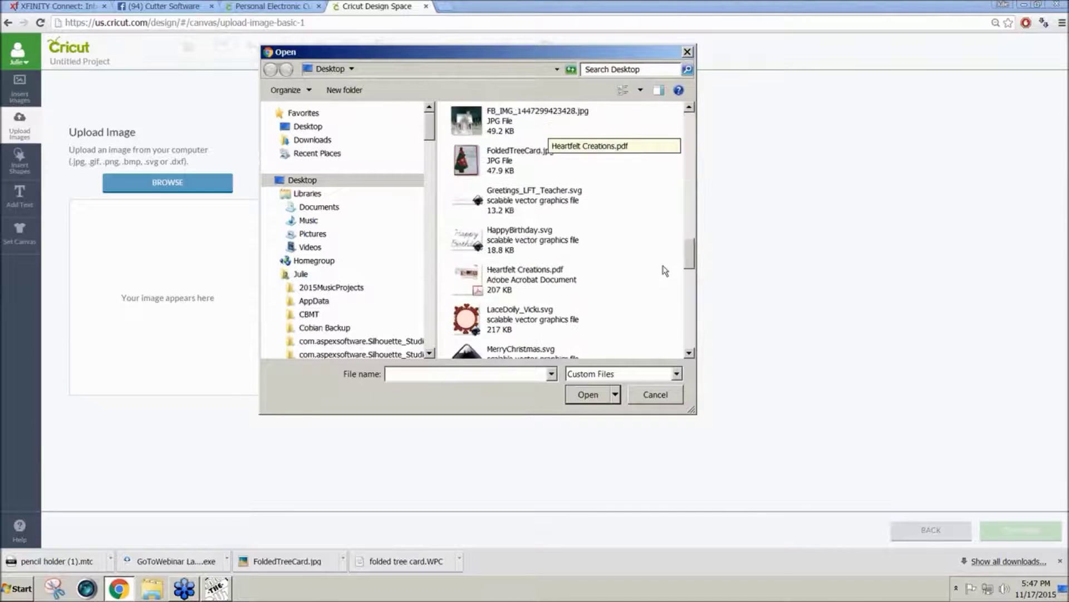
scroll(664, 280, down, 2)
click(547, 233)
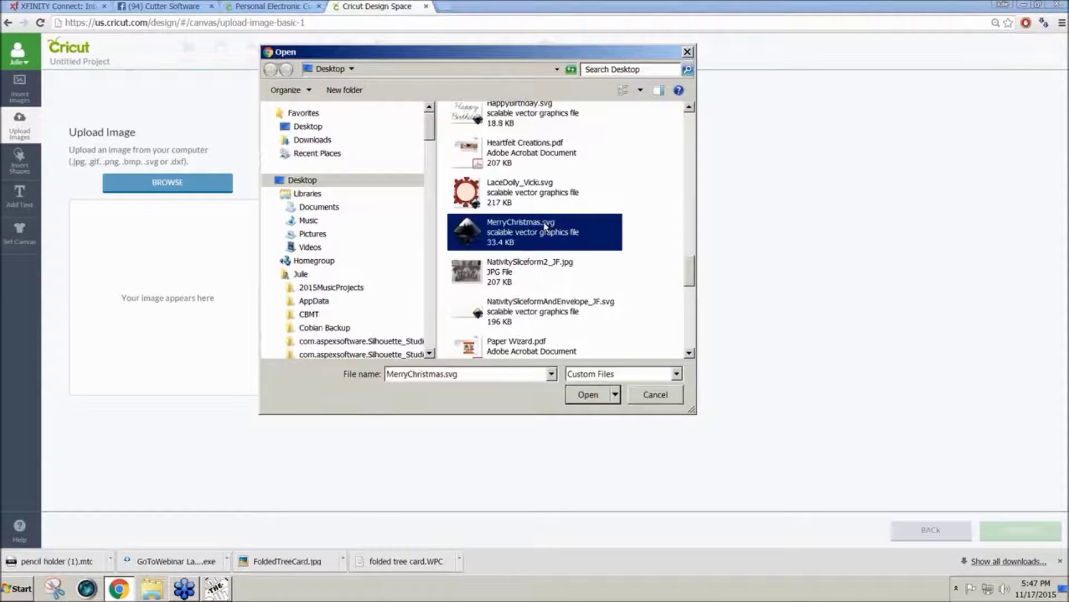
click(588, 394)
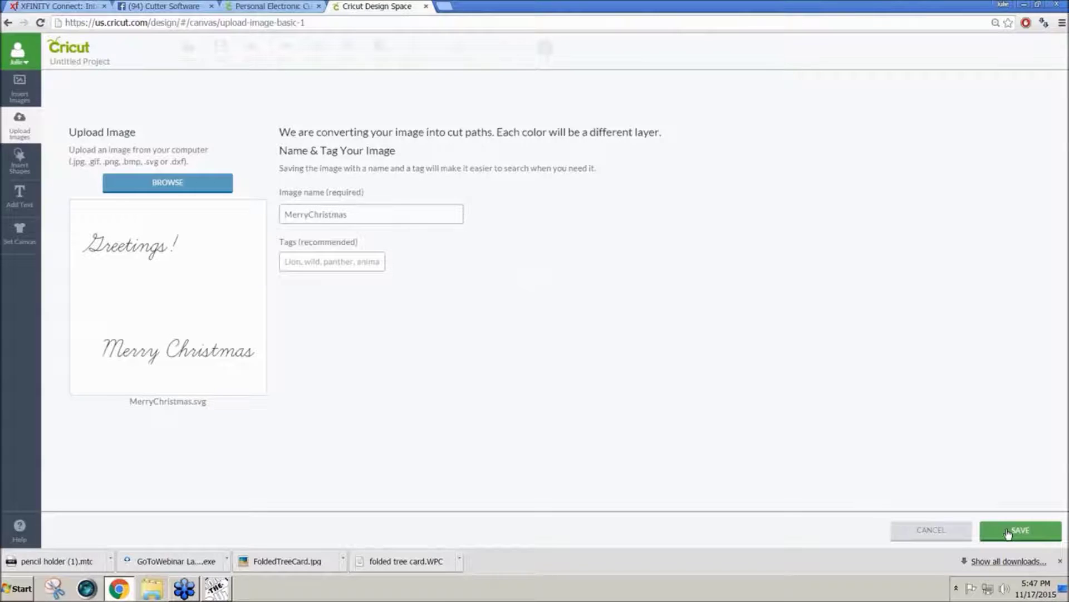
Save the upload, then insert the Greetings/Merry Christmas image onto the canvas.
click(1009, 533)
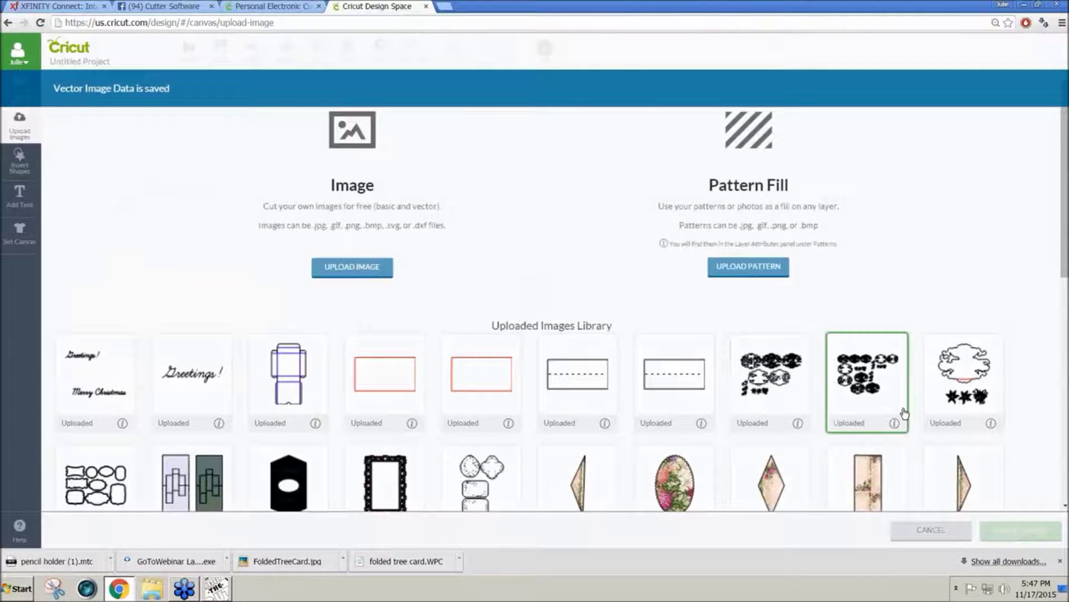
click(127, 345)
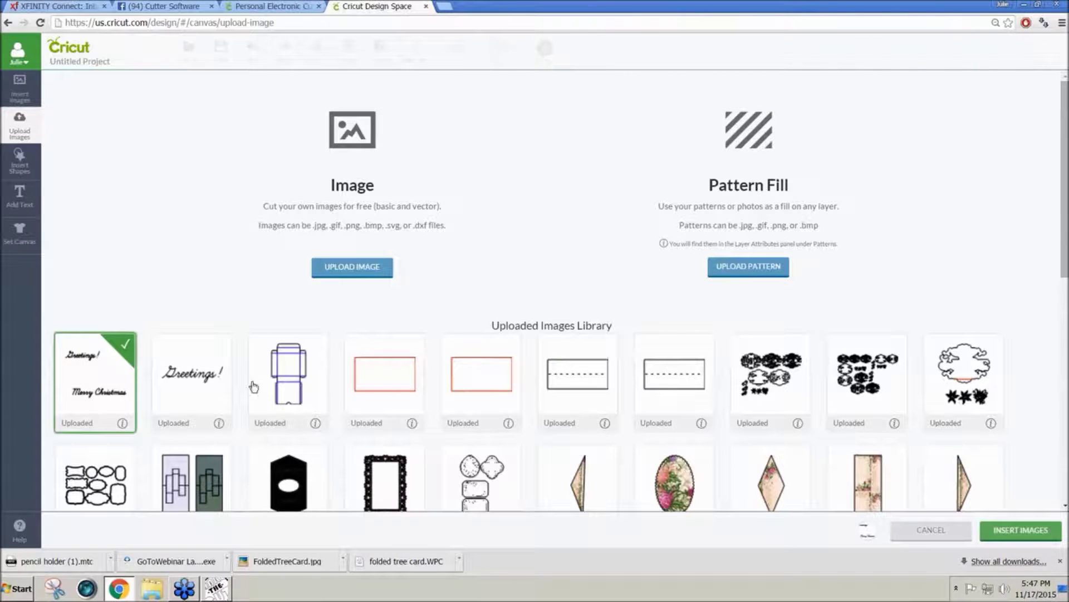
click(1021, 530)
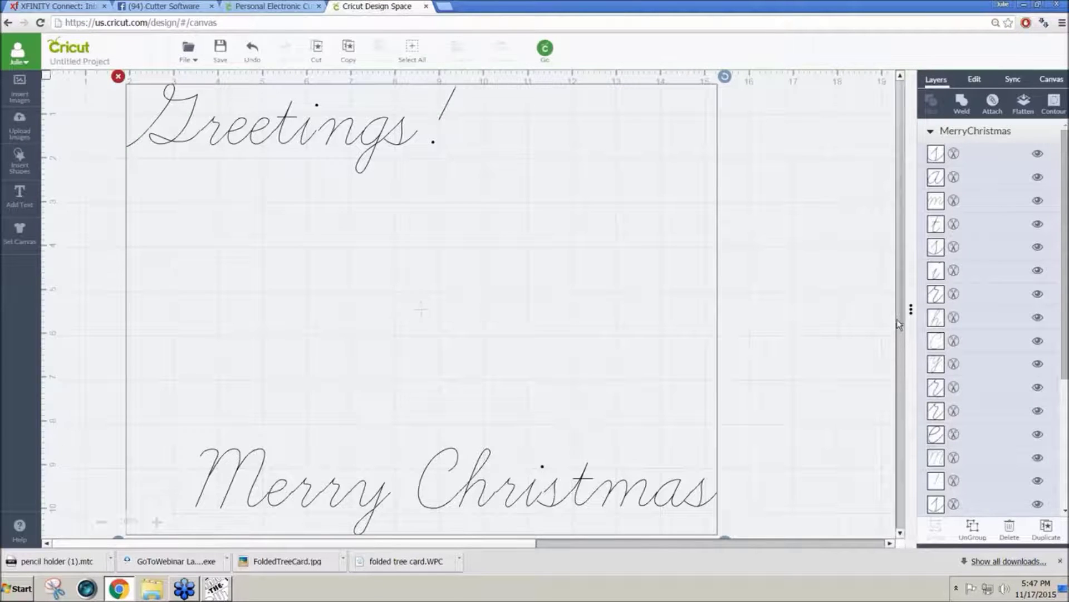
drag(898, 319, 898, 330)
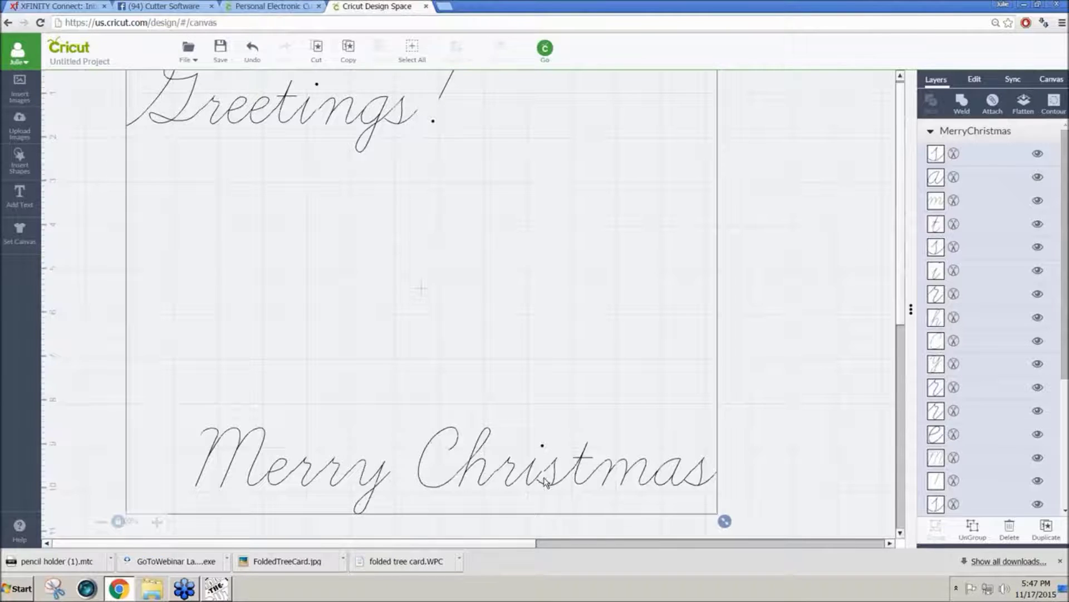
right_click(443, 360)
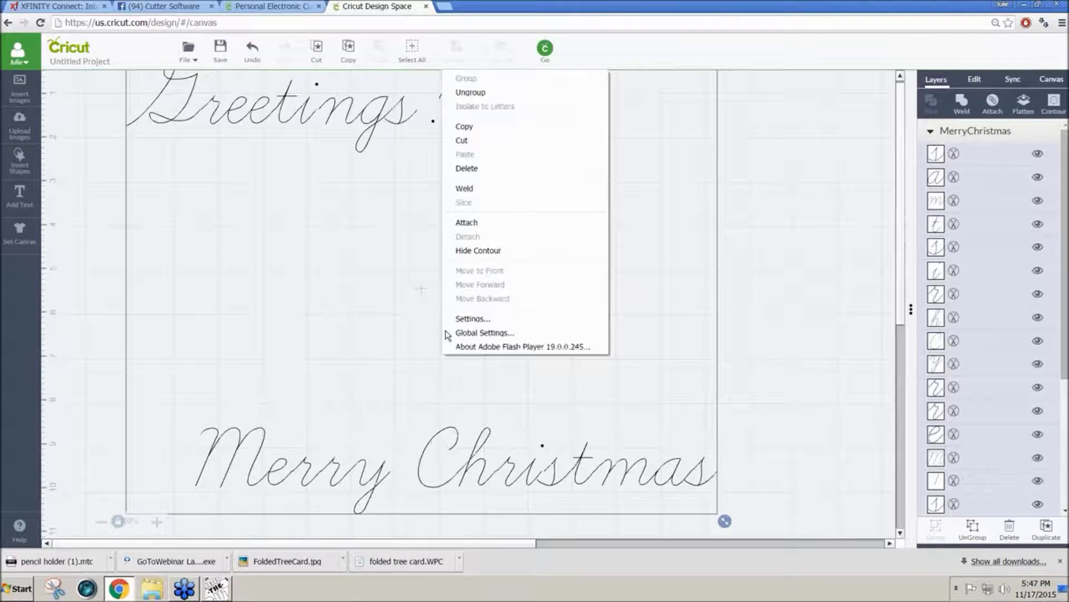
Ungroup the image and nudge the Christmas letters after the C slightly left.
click(485, 93)
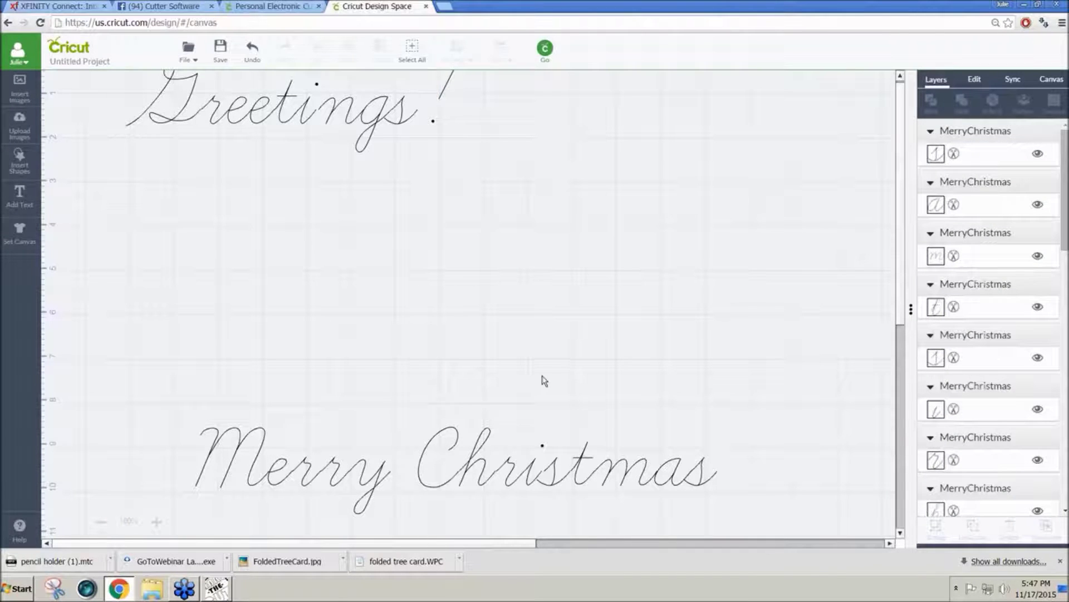
drag(480, 376, 767, 532)
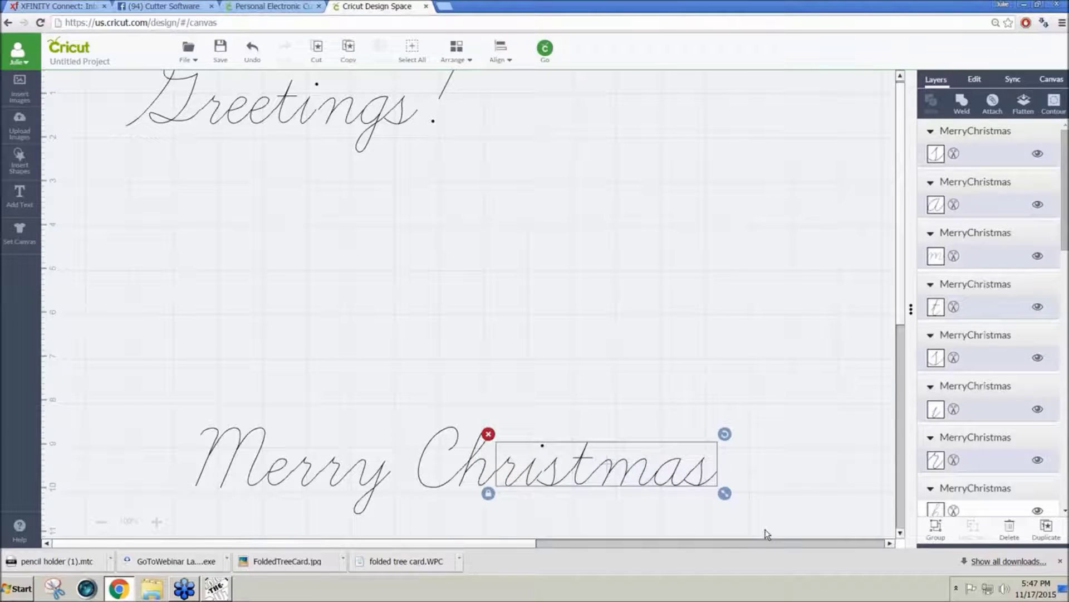
key(Left)
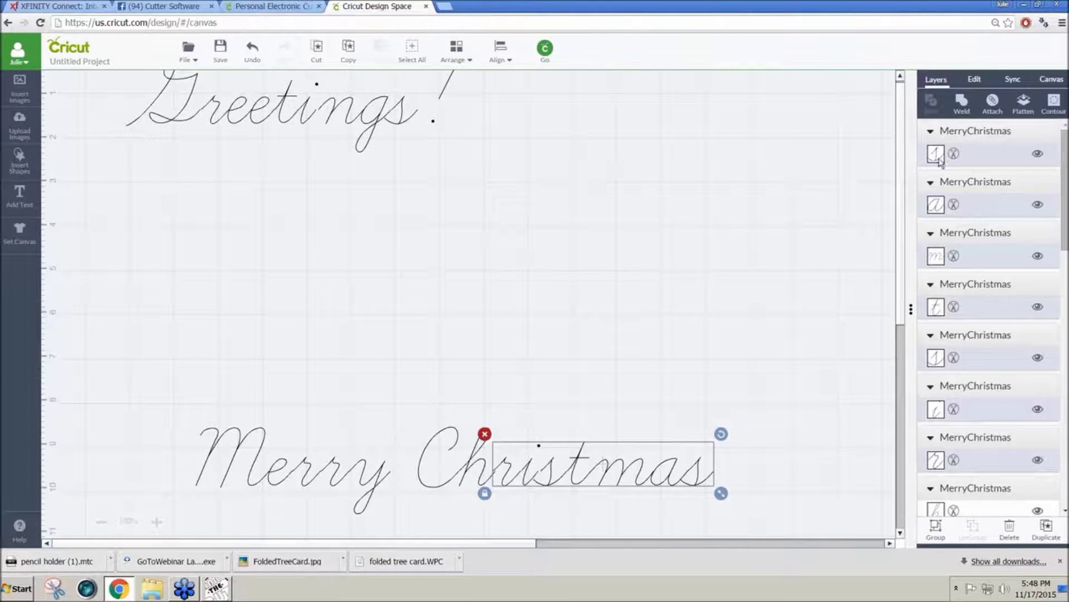
click(976, 79)
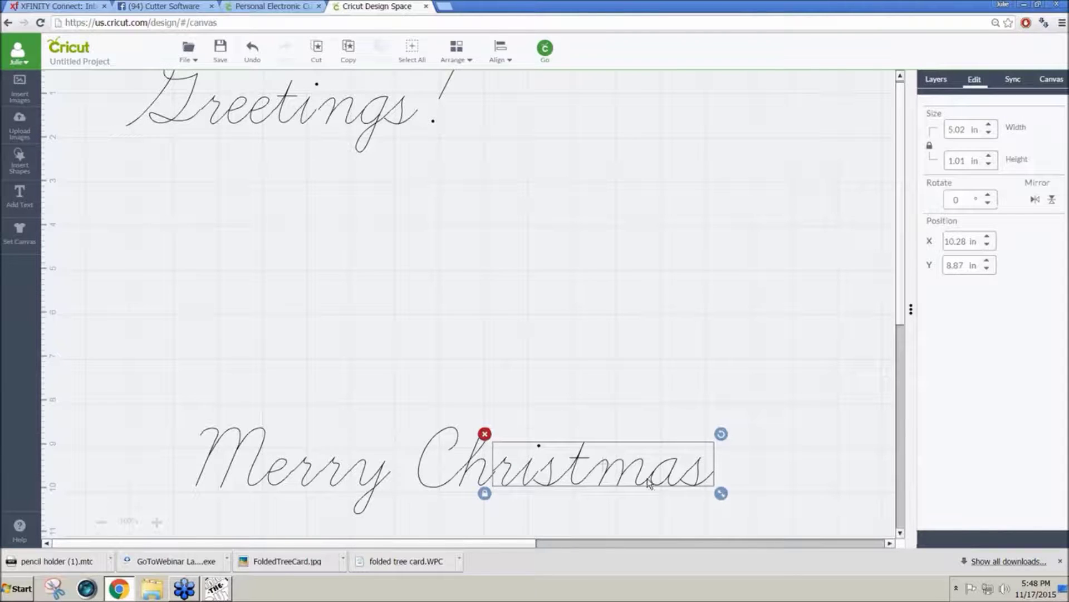
key(Left)
drag(655, 483, 655, 484)
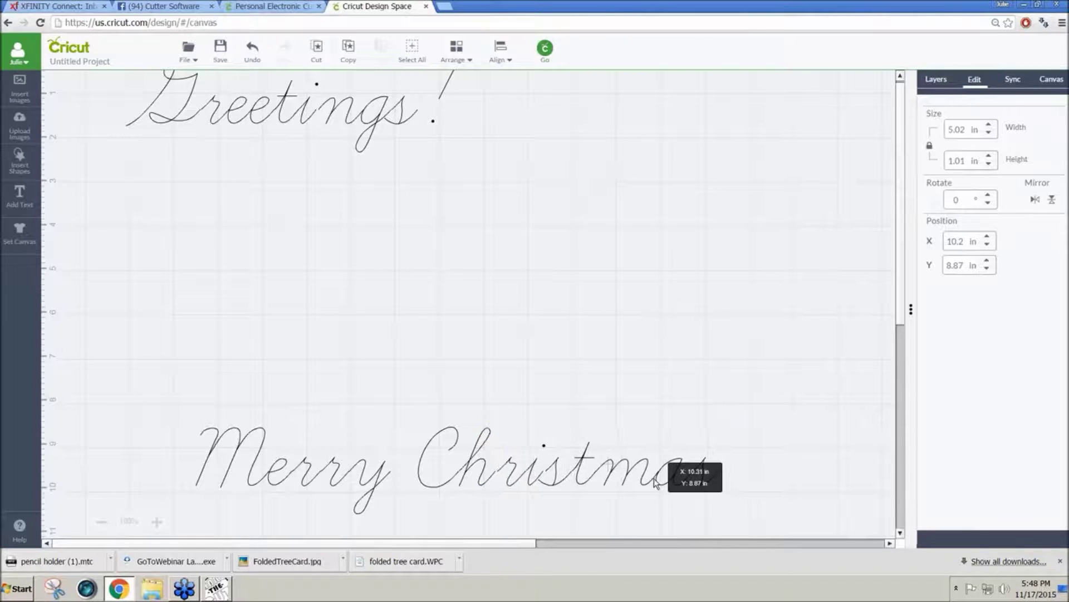
drag(654, 483, 652, 483)
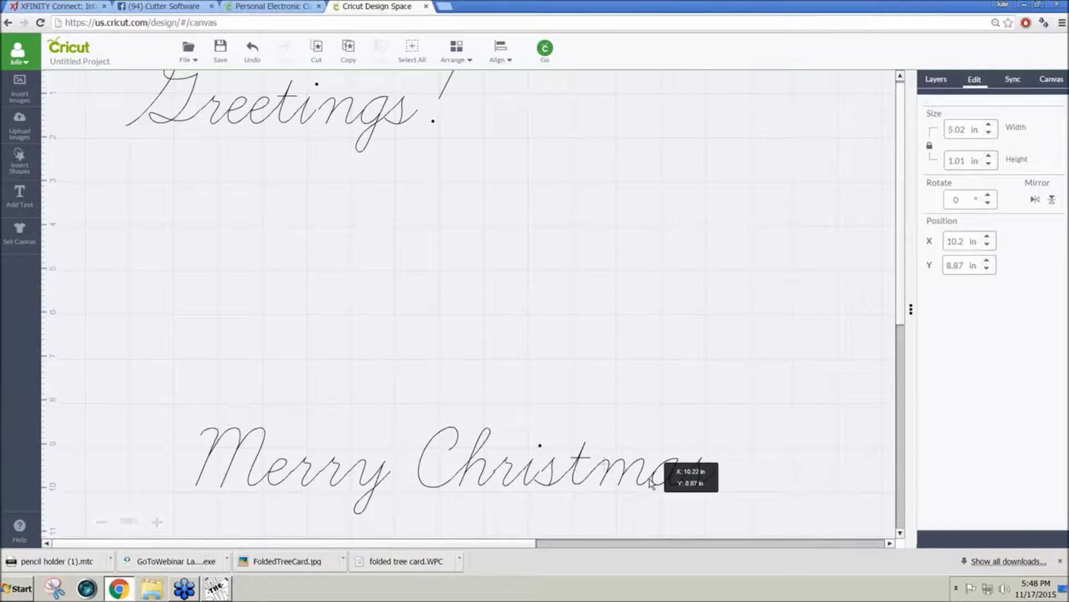
drag(653, 483, 652, 485)
click(757, 515)
Shift the last letters of Christmas slightly to close their gap.
mouse_move(775, 518)
mouse_down()
mouse_move(573, 423)
mouse_move(505, 409)
mouse_up()
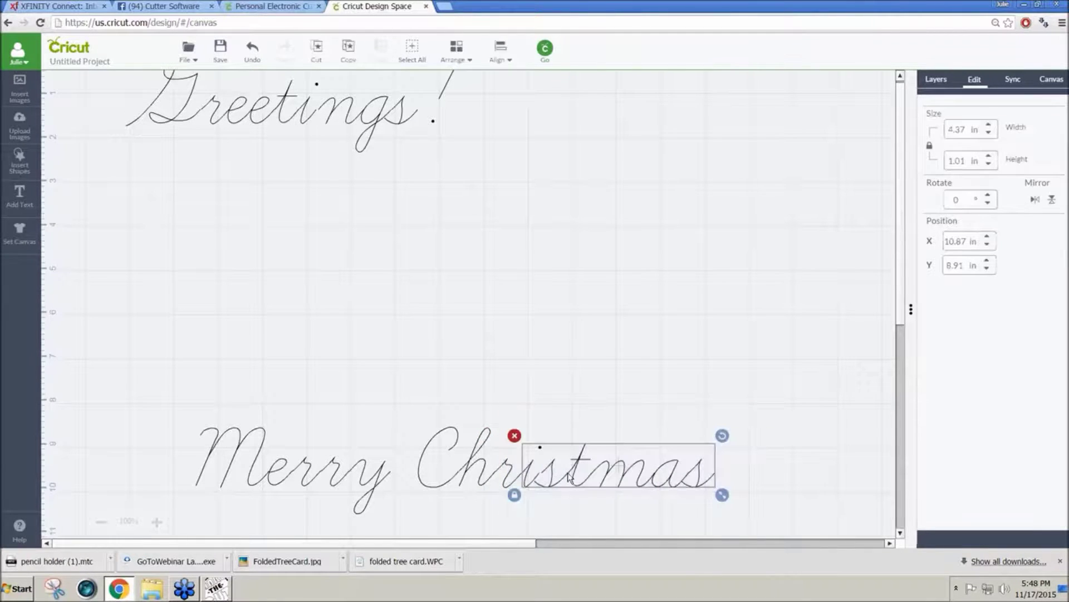
drag(569, 478, 567, 480)
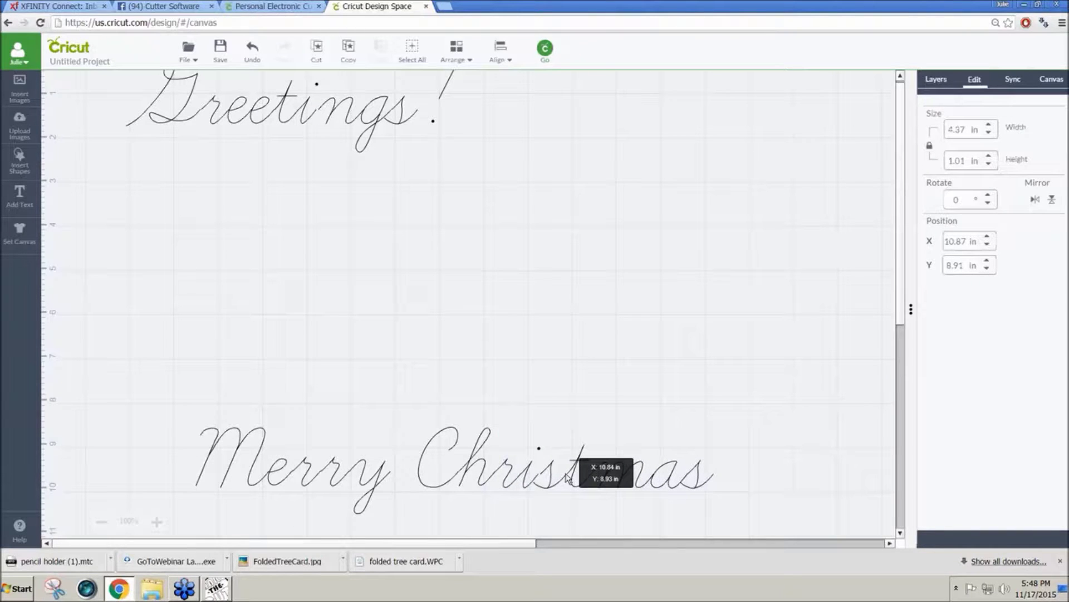
drag(757, 514, 527, 411)
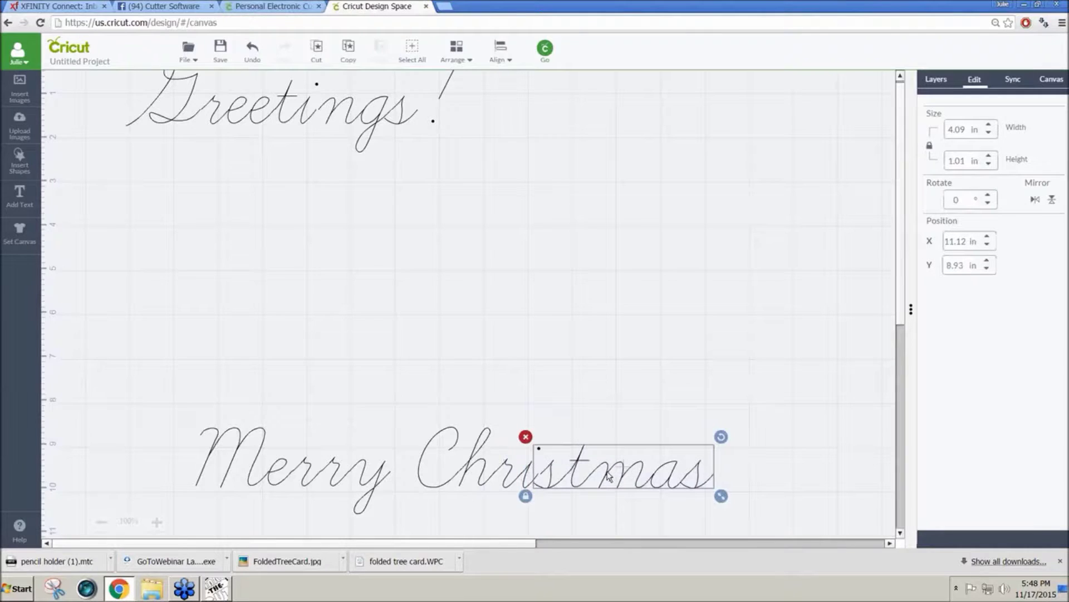
drag(608, 474, 619, 480)
click(768, 500)
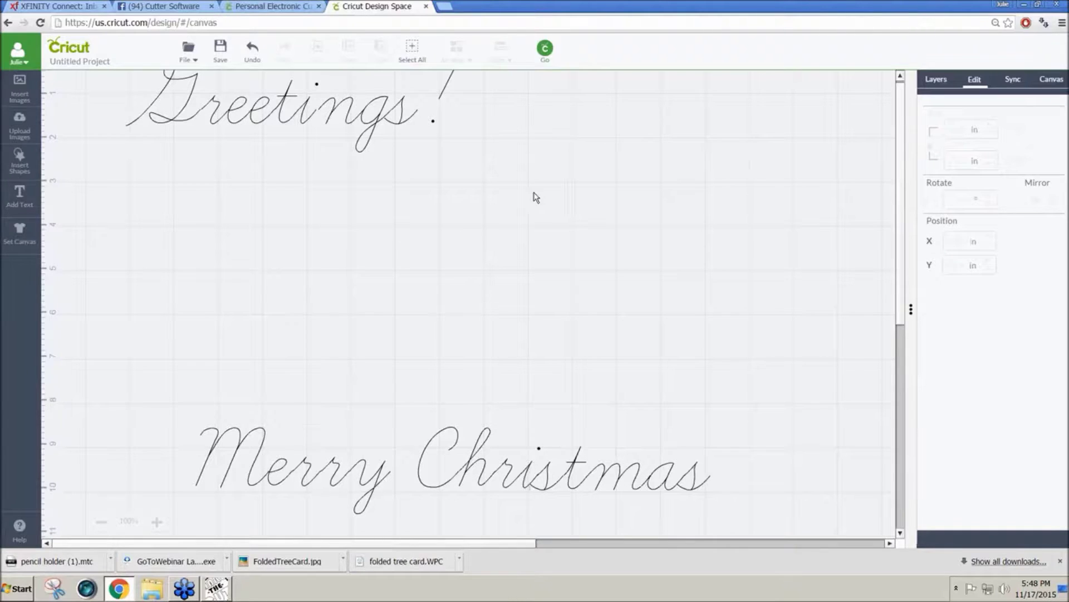
Move the ending letters of Greetings! left to close their gap.
mouse_move(540, 191)
mouse_down()
mouse_move(297, 64)
mouse_move(306, 72)
mouse_up()
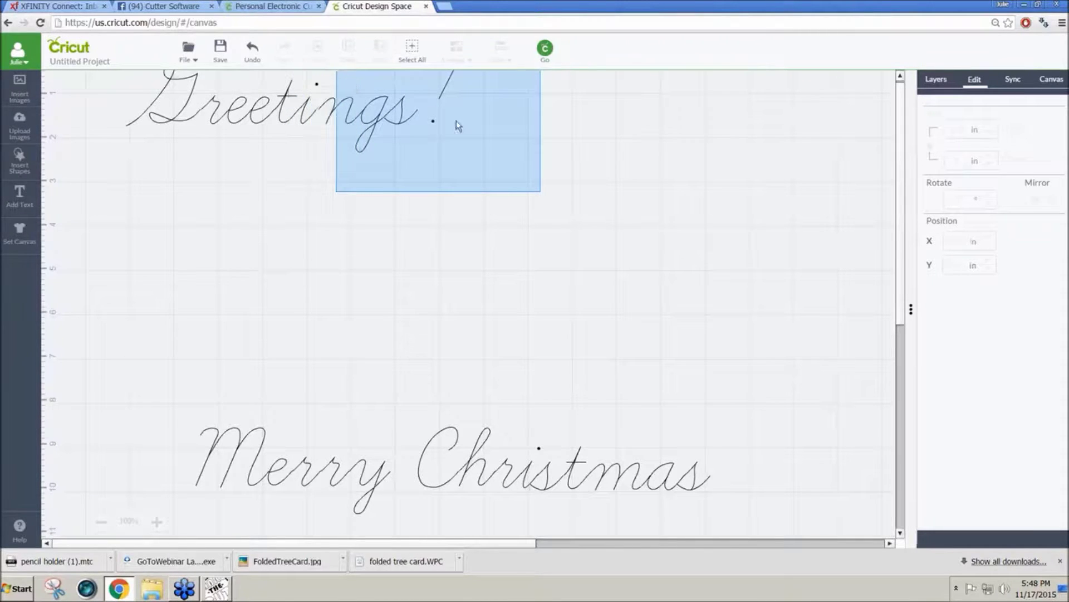
drag(307, 68, 989, 380)
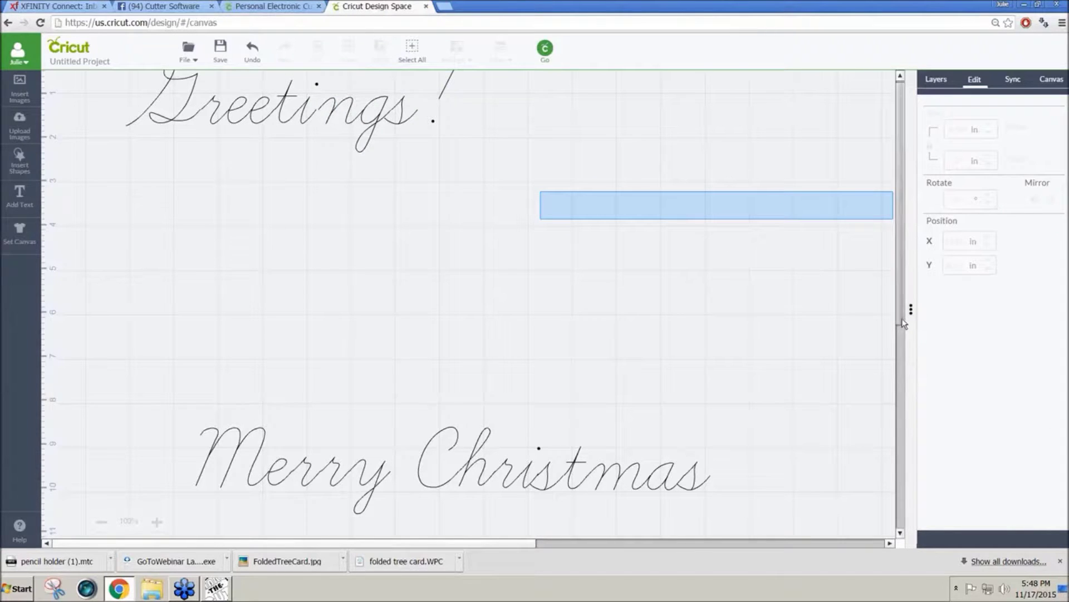
drag(902, 331, 903, 319)
drag(548, 201, 311, 64)
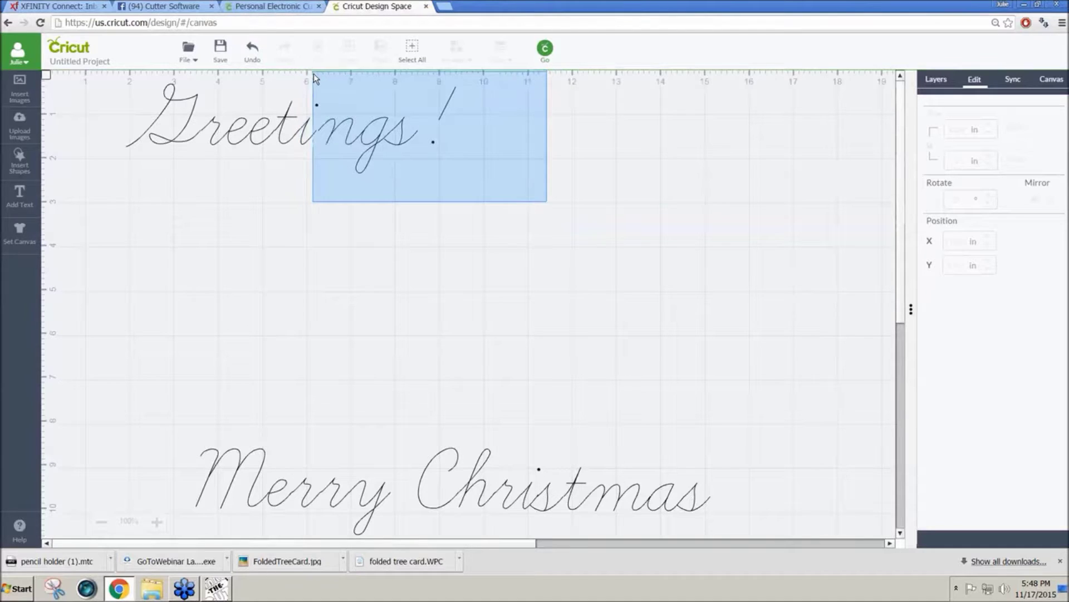
drag(313, 71, 308, 78)
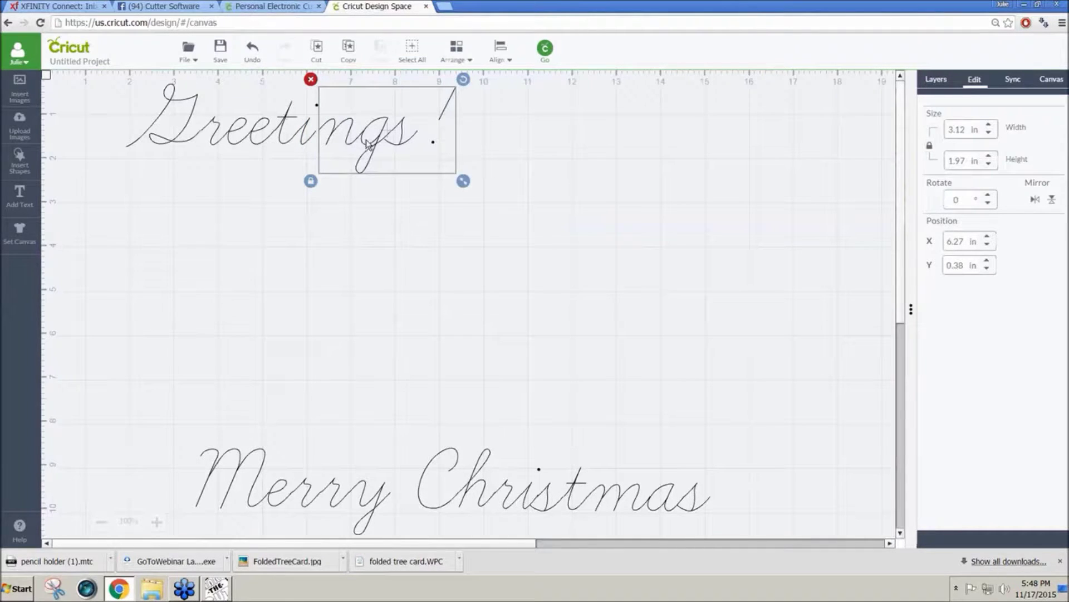
drag(362, 142, 356, 141)
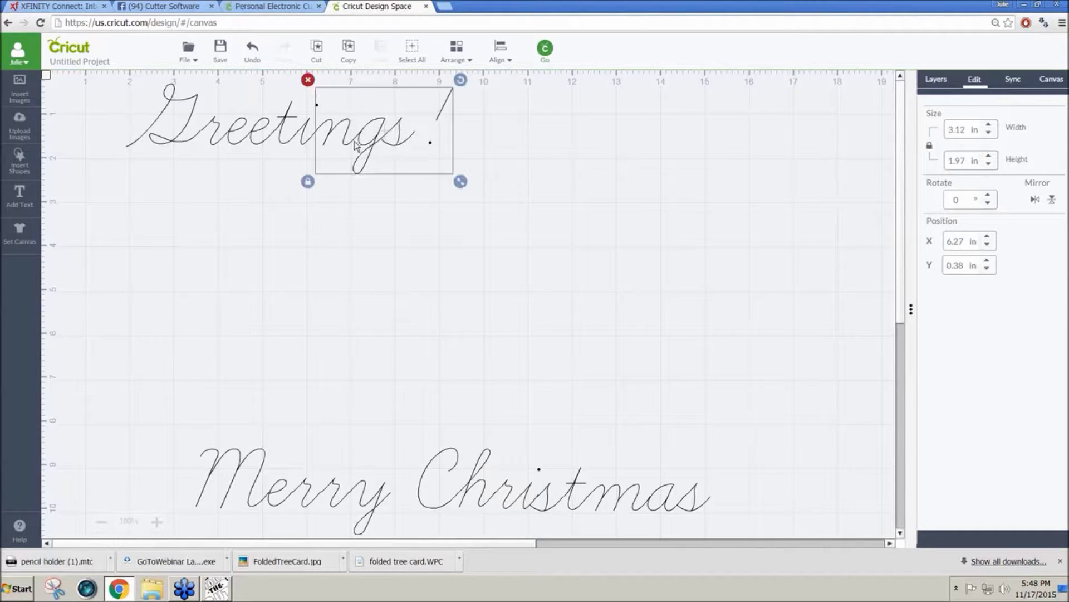
click(491, 254)
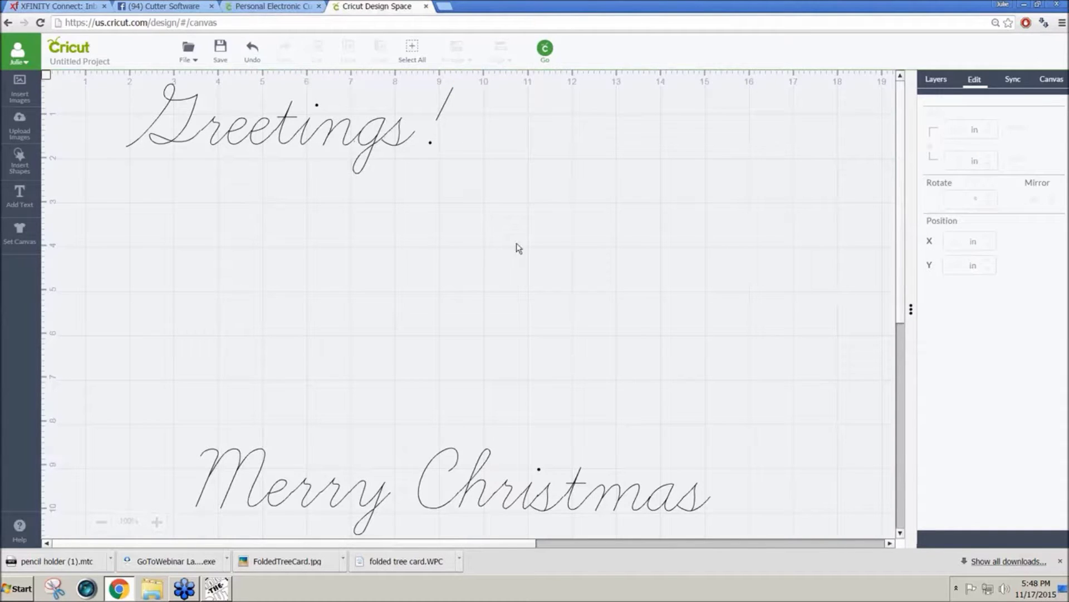
Move 'reetings!' left toward the G.
drag(551, 245, 191, 73)
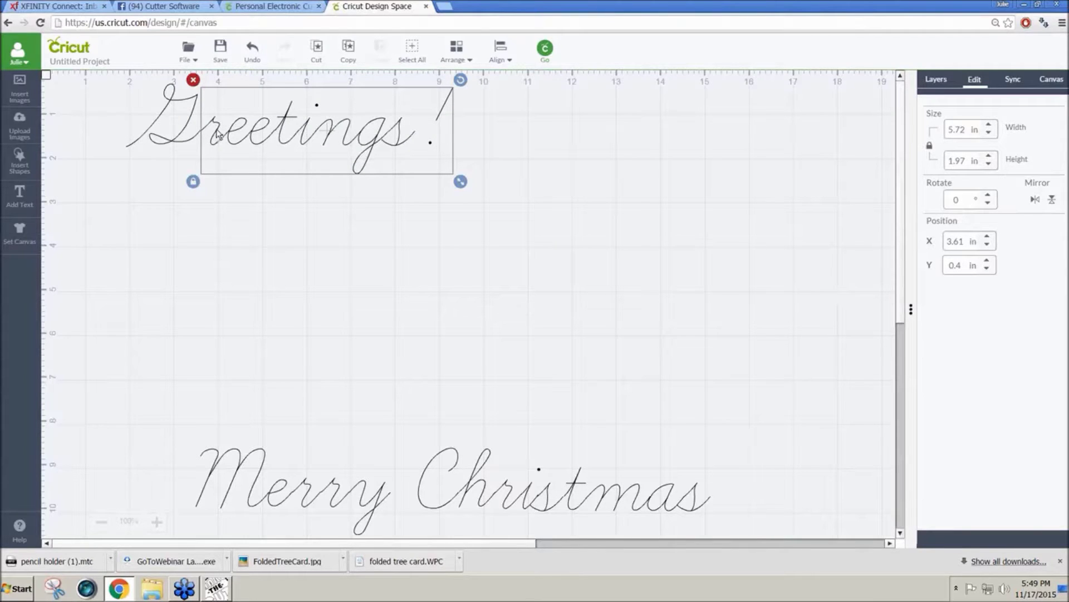
drag(220, 134, 218, 137)
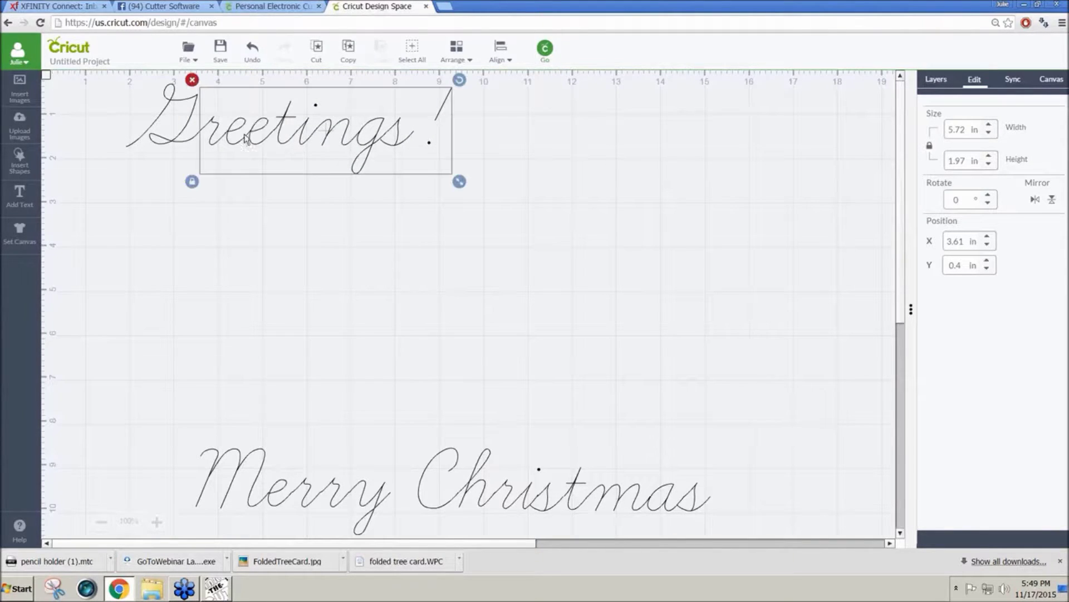
click(599, 228)
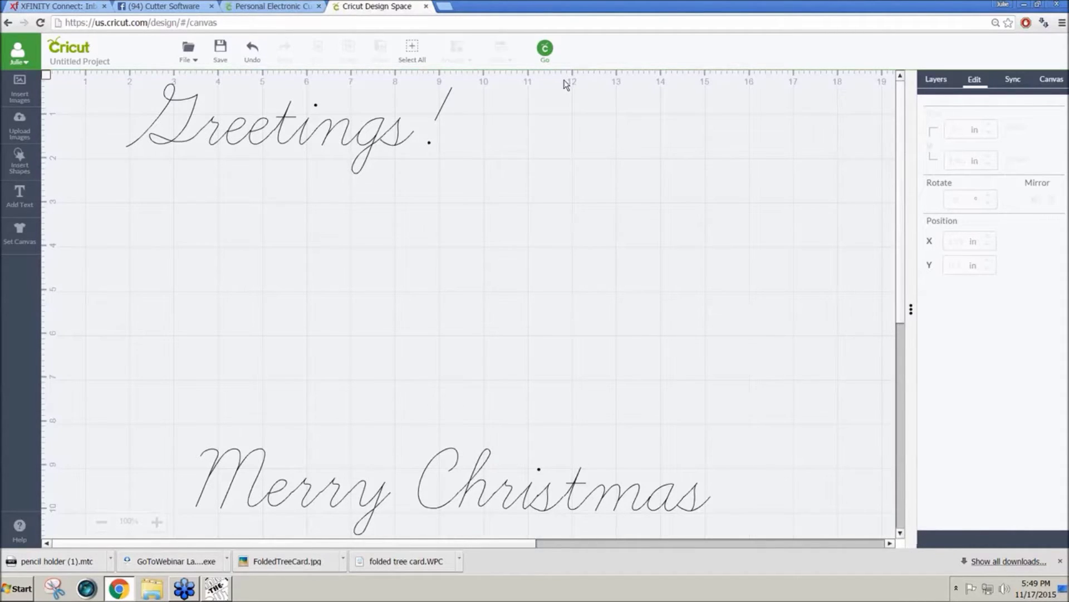
click(216, 588)
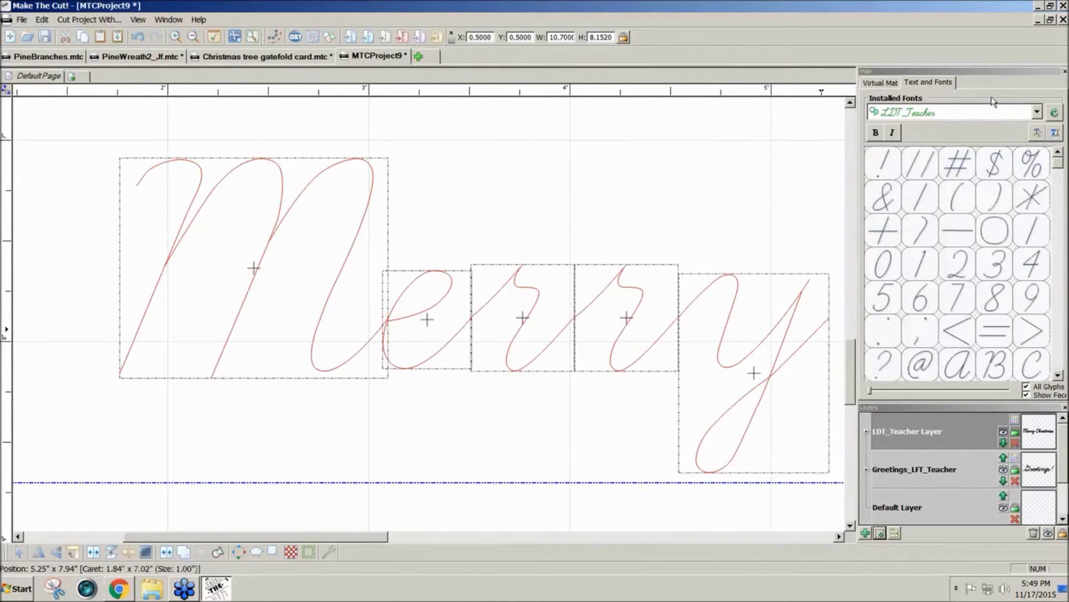
Zoom out and Join the Merry Christmas letters, then the Greetings! letters.
key(ctrl+0)
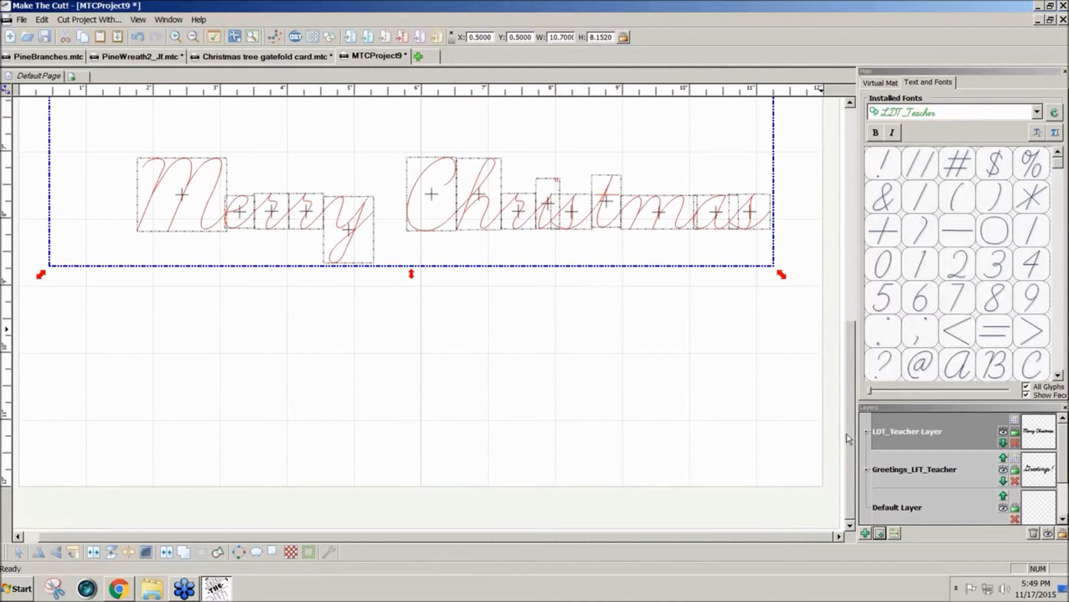
drag(849, 359, 848, 251)
click(138, 380)
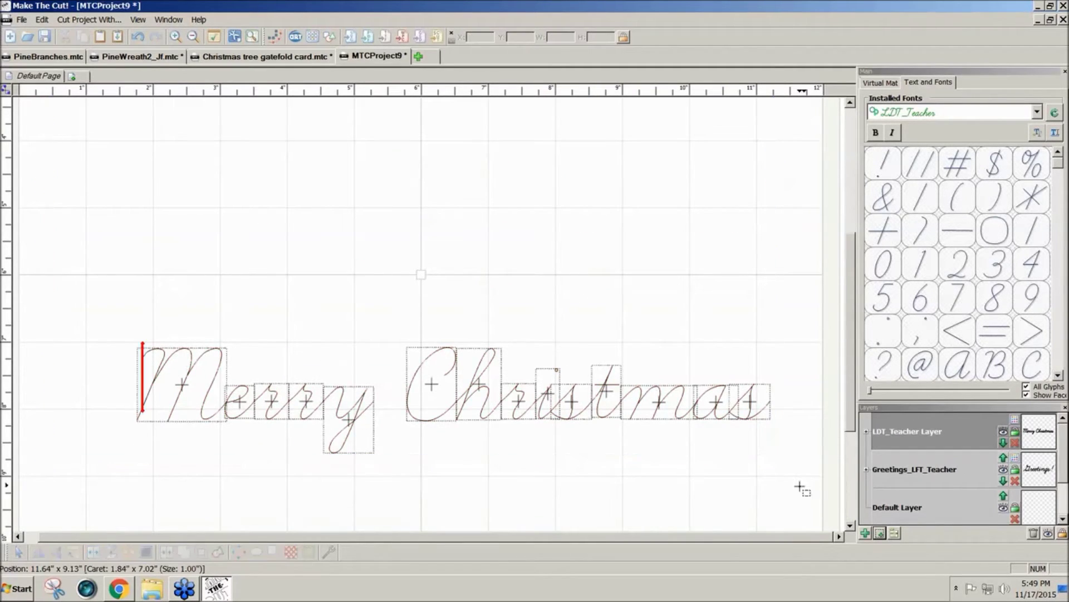
drag(804, 480, 264, 359)
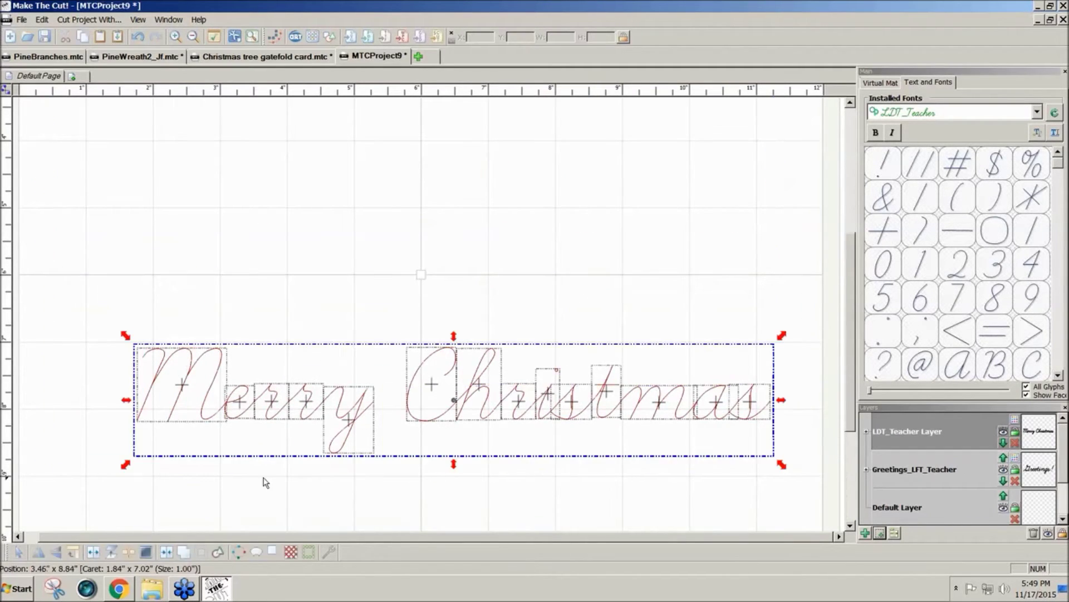
click(166, 551)
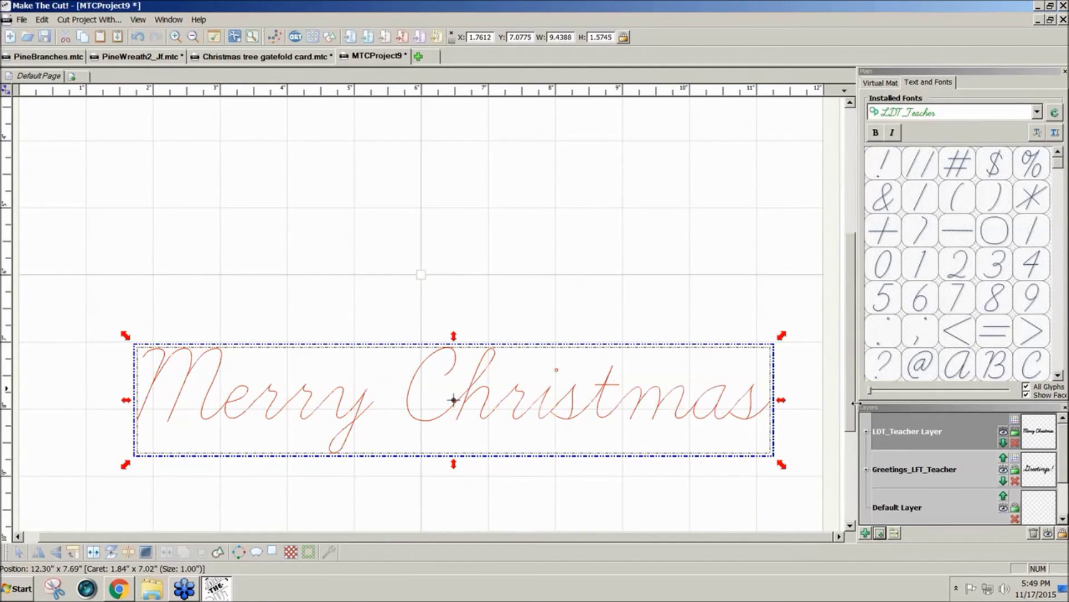
drag(850, 409, 850, 250)
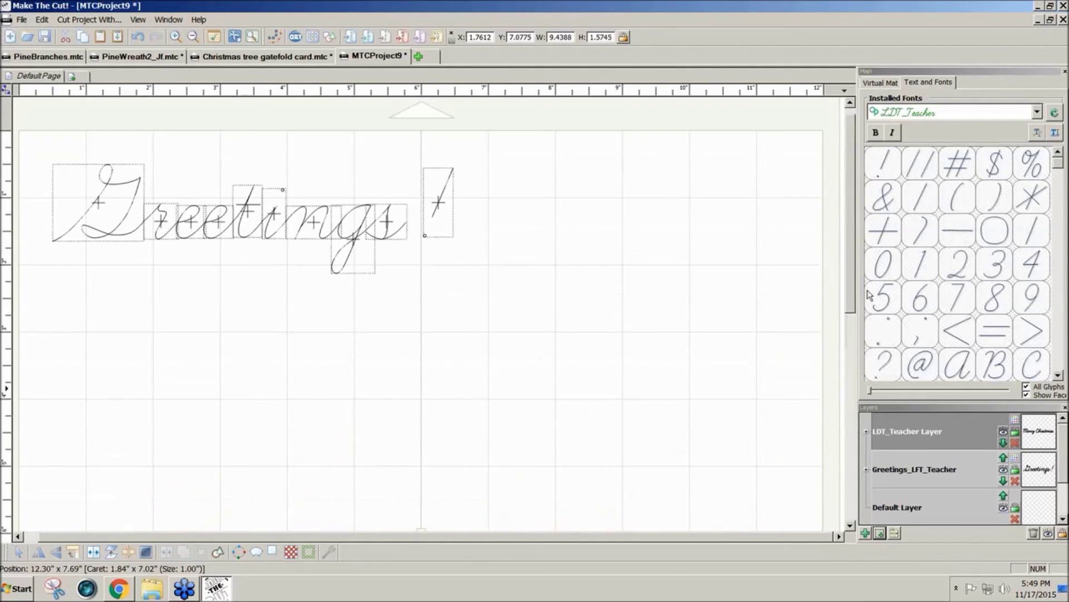
drag(546, 290, 32, 133)
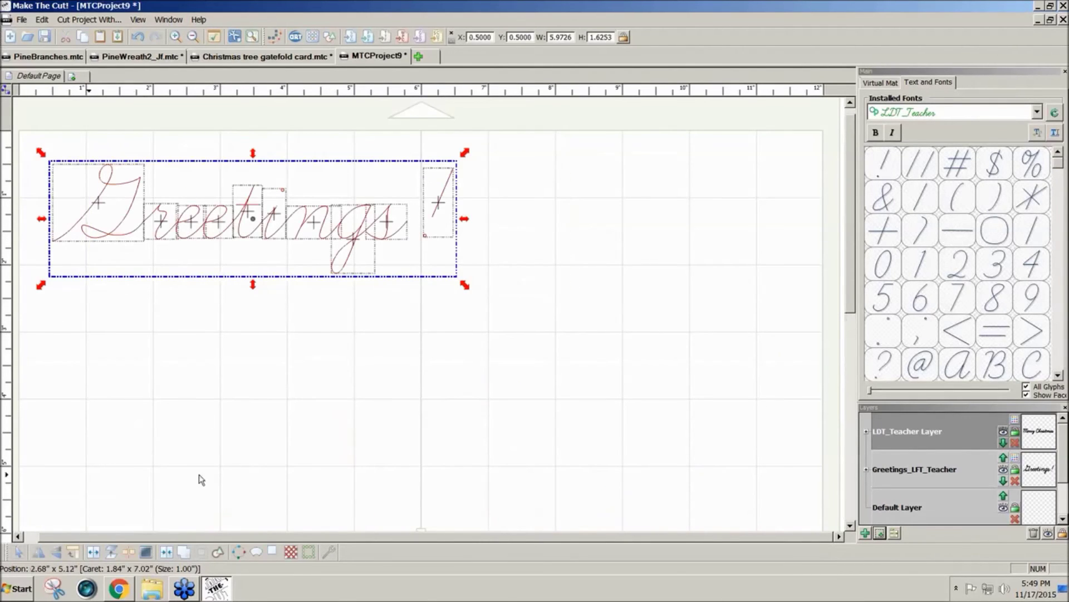
click(164, 551)
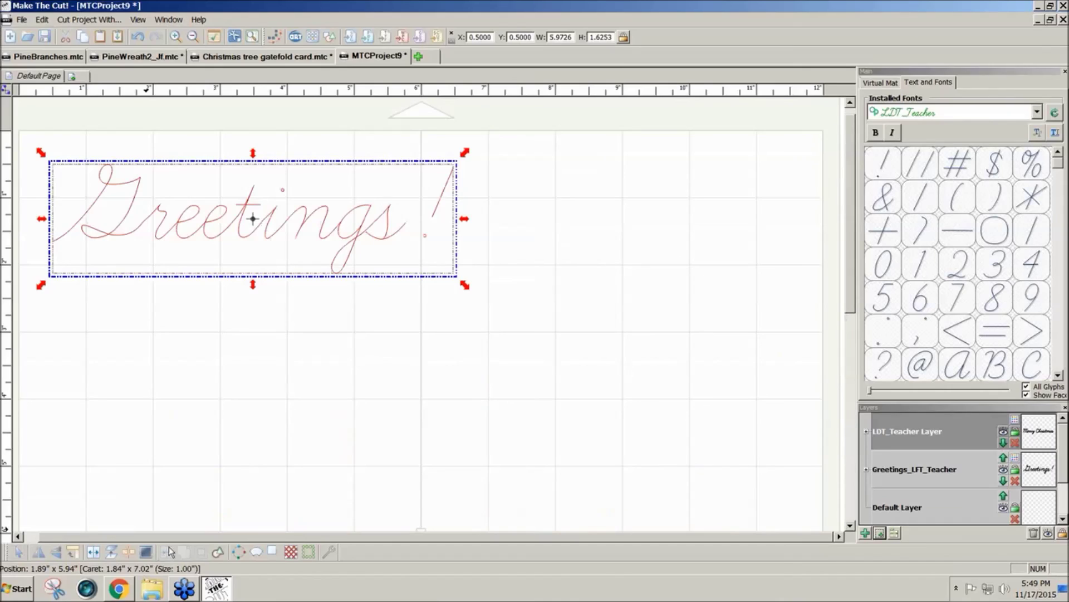